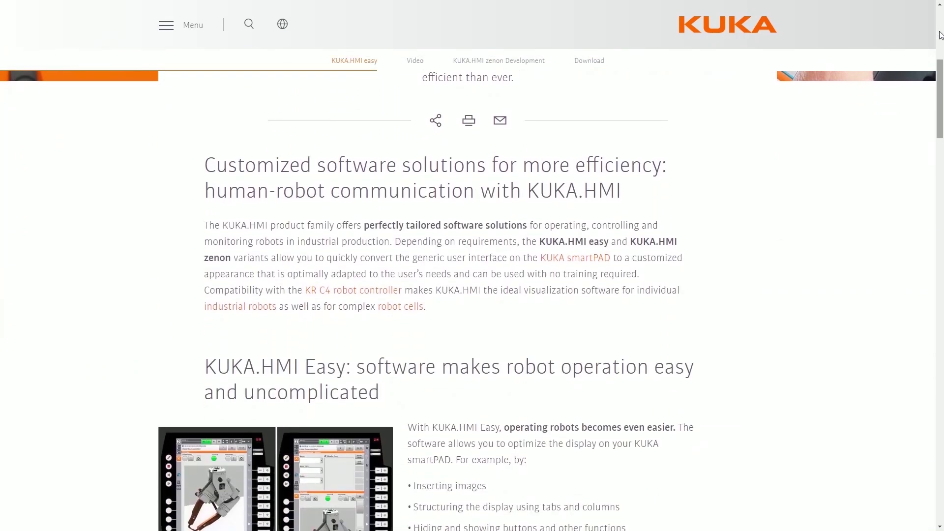
# Step: Browse the network cell, expand its controller and open the Karl_Initial project
pyautogui.scroll(-5, 939, 34)
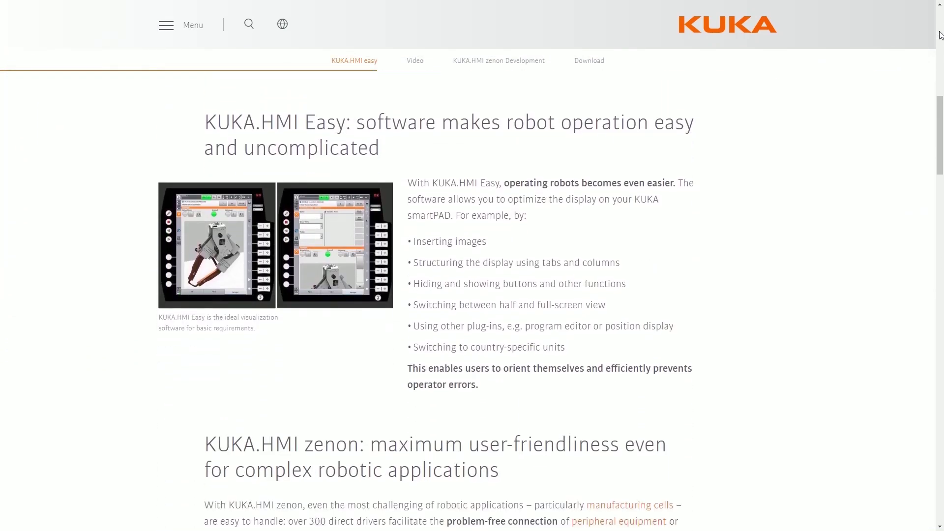
pyautogui.scroll(-5, 939, 35)
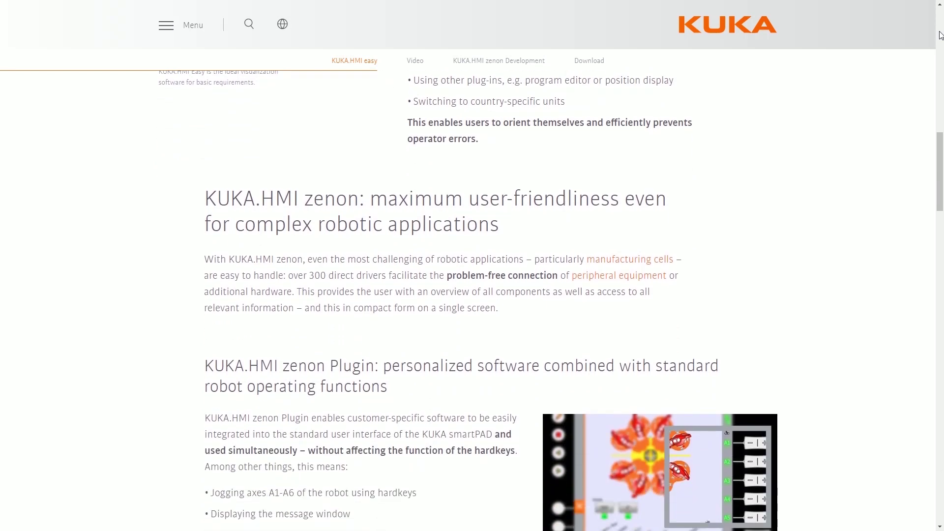
pyautogui.scroll(-4, 939, 34)
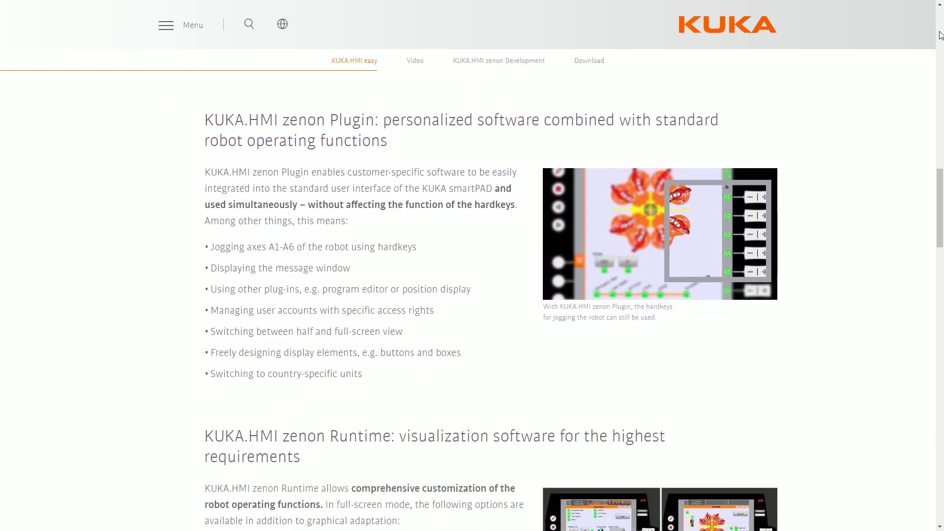
pyautogui.scroll(-5, 939, 35)
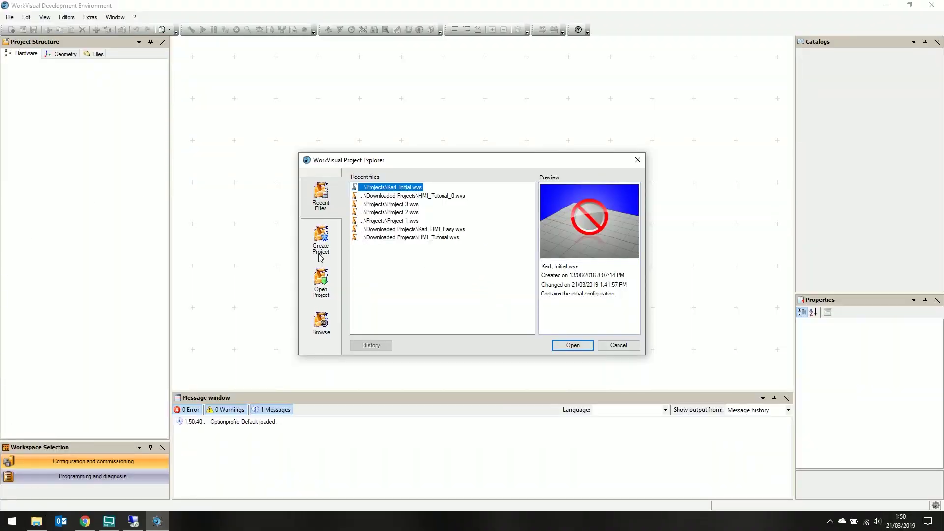
pyautogui.click(321, 326)
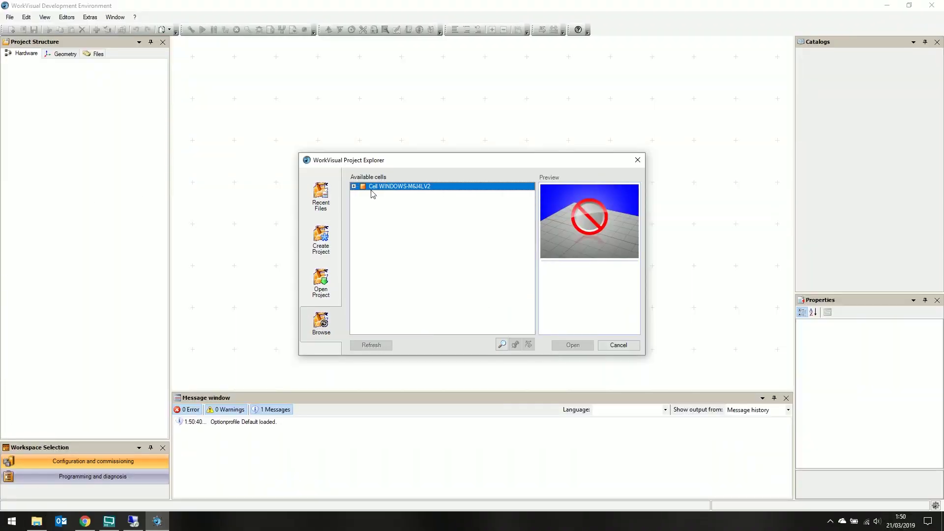
pyautogui.click(354, 186)
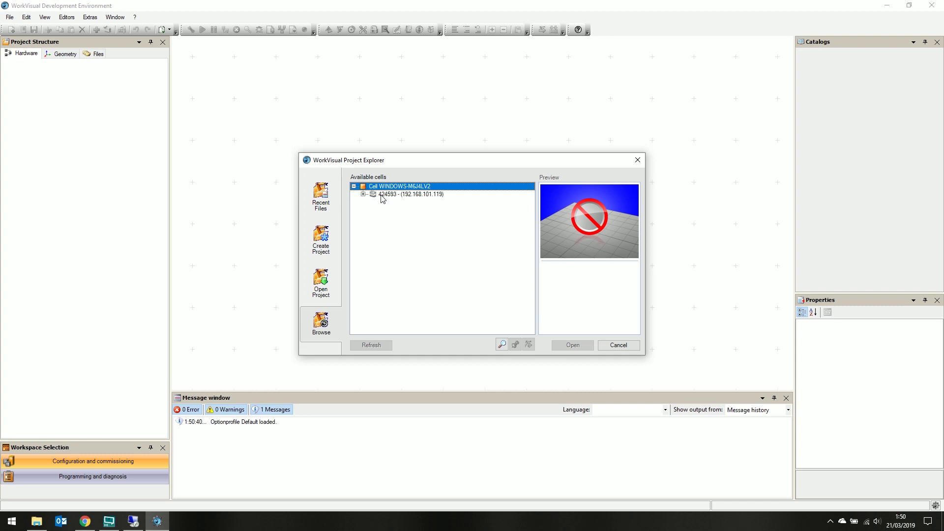
pyautogui.click(363, 195)
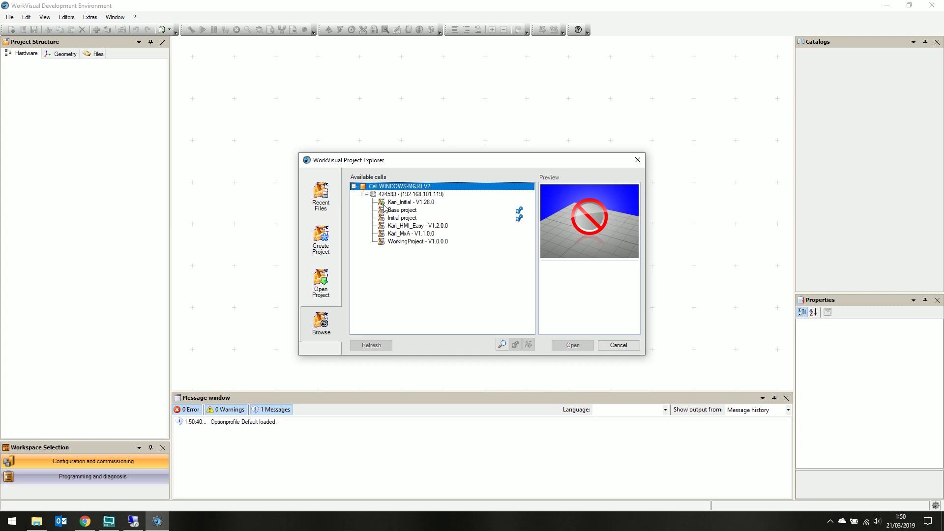
pyautogui.click(385, 203)
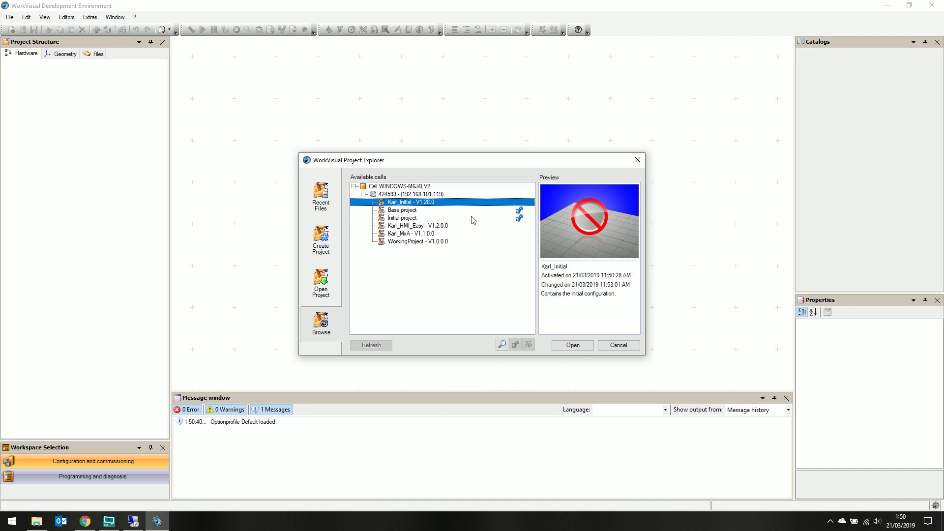
pyautogui.click(574, 347)
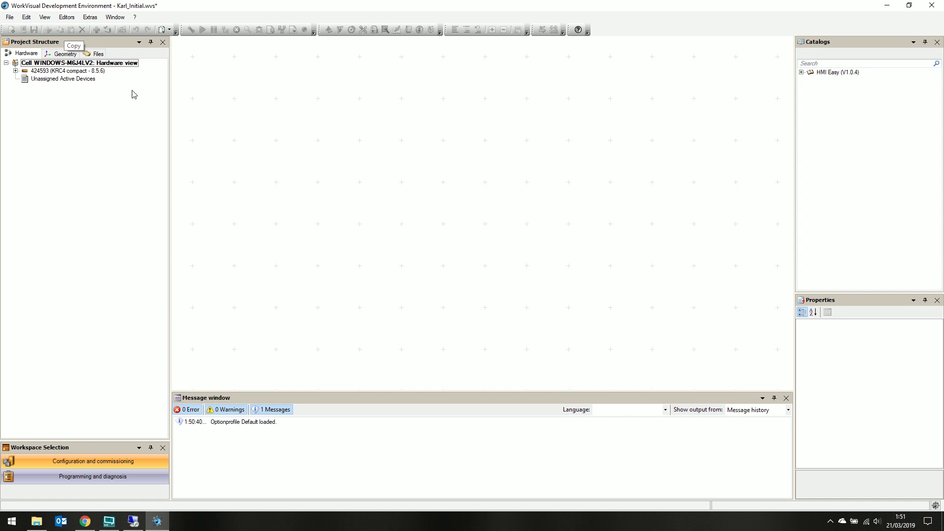
# Step: Expand the controller node and select the KRC4 compact controller 424593 as active
pyautogui.click(15, 70)
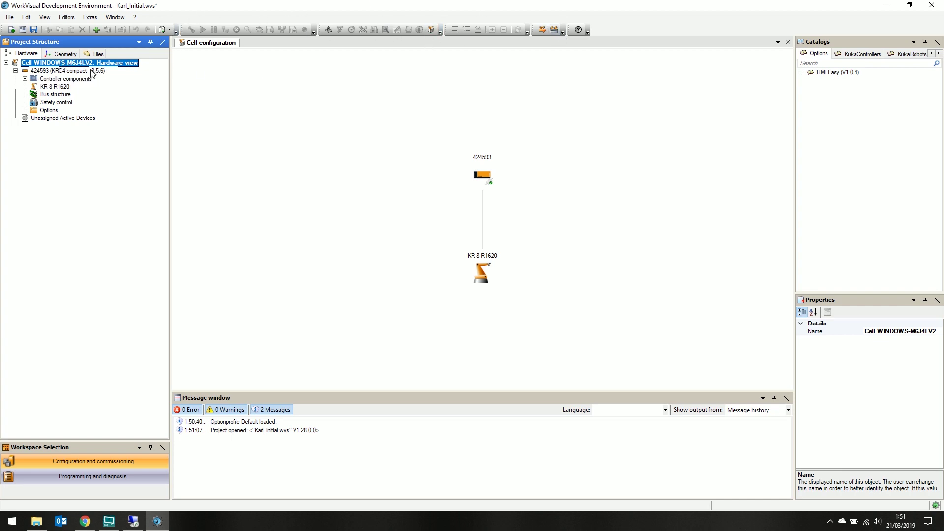
pyautogui.click(67, 71)
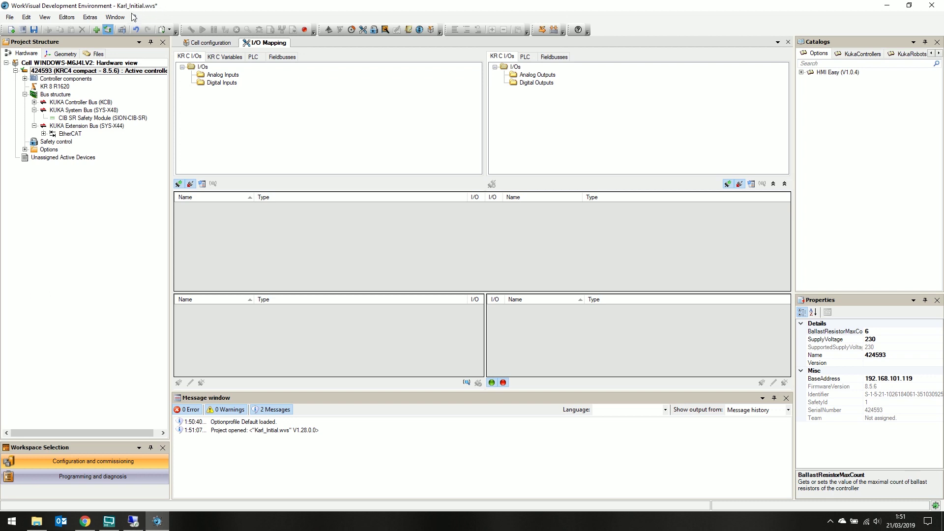
# Step: Save the project as HMI_Tutorial, overwriting the existing HMI_Tutorial.wvs file
pyautogui.click(10, 17)
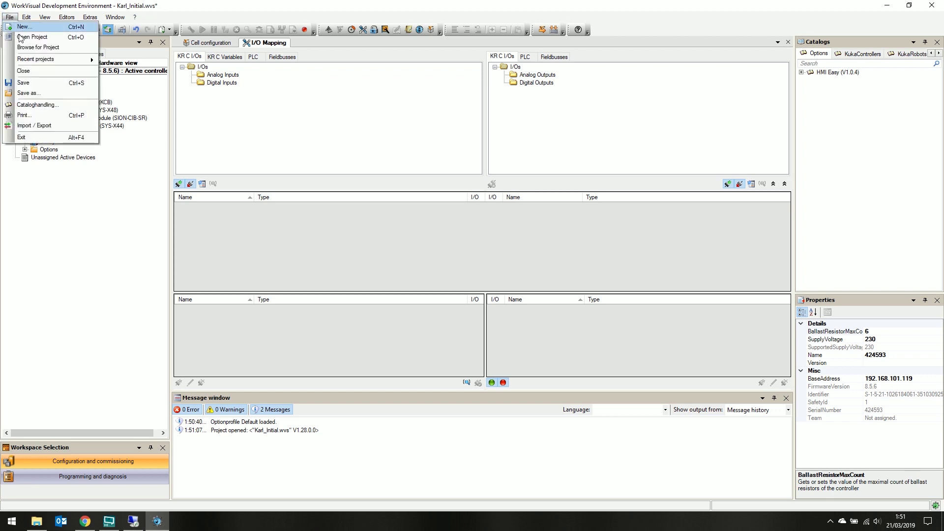
pyautogui.click(28, 93)
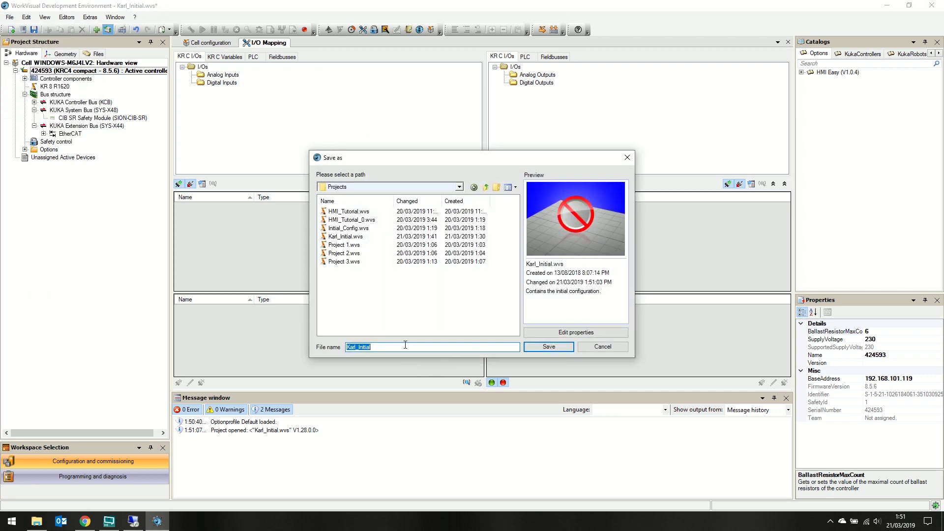
pyautogui.write('HMI_Tutorial')
pyautogui.press('Return')
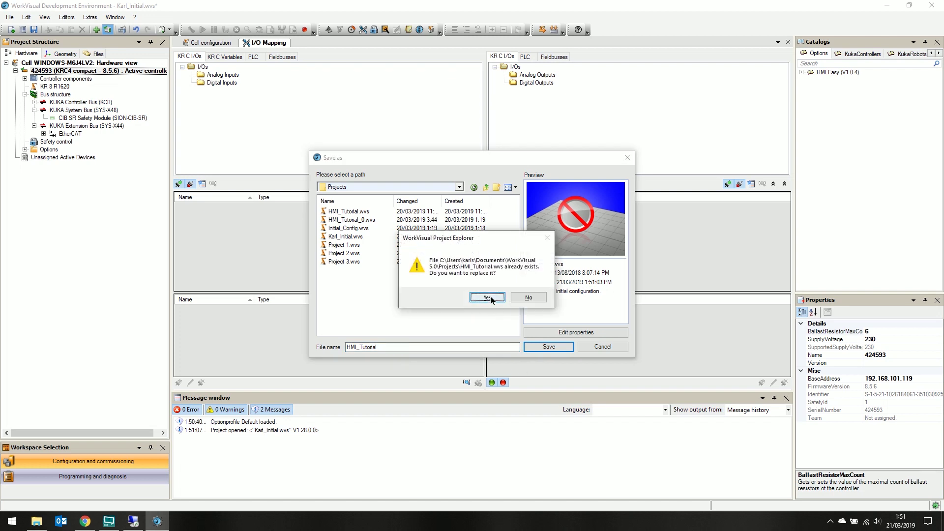
pyautogui.click(487, 298)
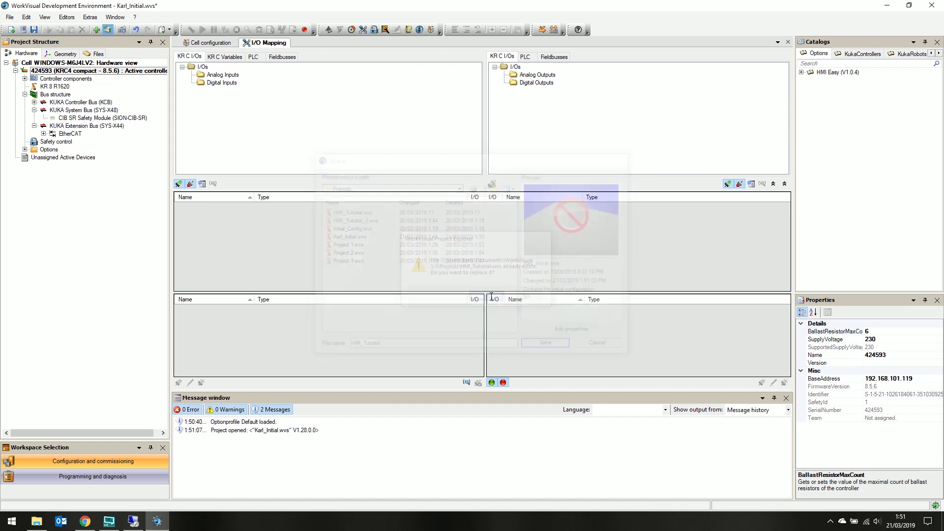
# Step: Add the HMI Easy V1.0.4 option and open HMI Easy management from Option packages
pyautogui.click(44, 134)
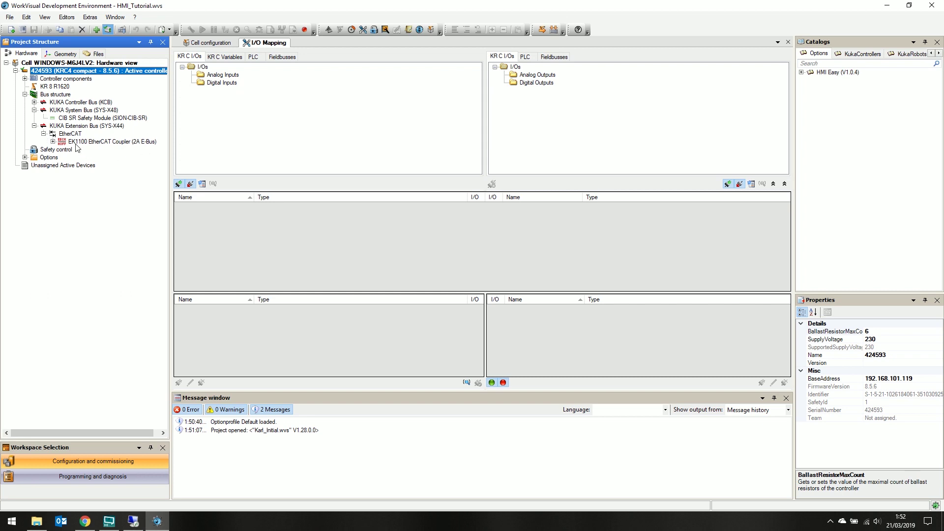
pyautogui.click(44, 134)
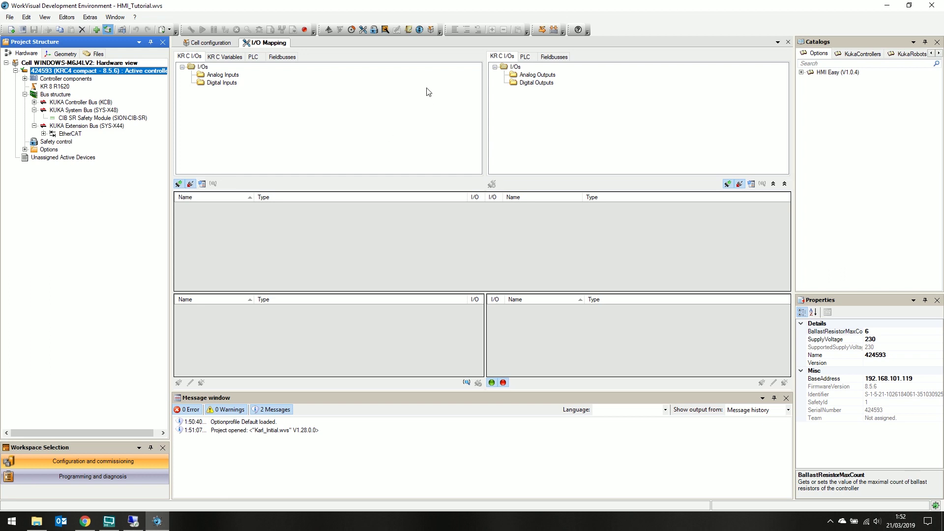
pyautogui.click(420, 30)
pyautogui.click(67, 17)
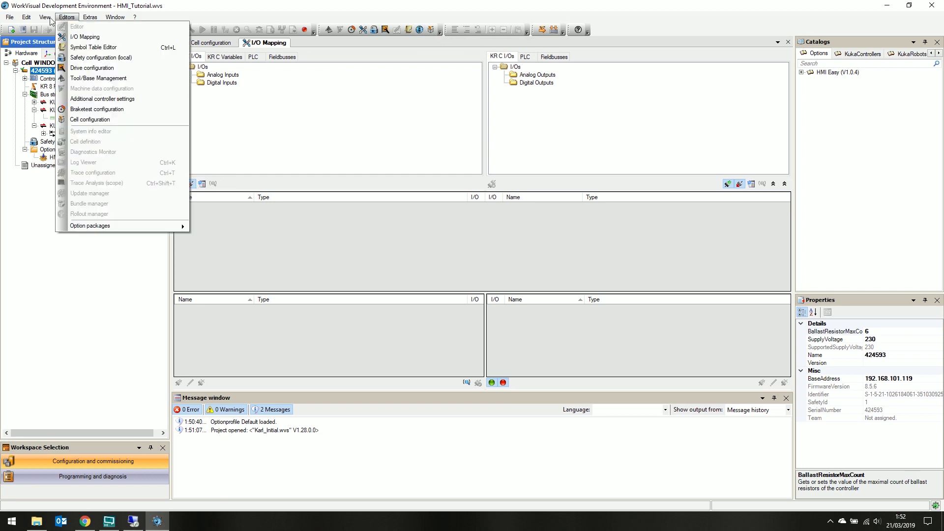
pyautogui.moveTo(114, 226)
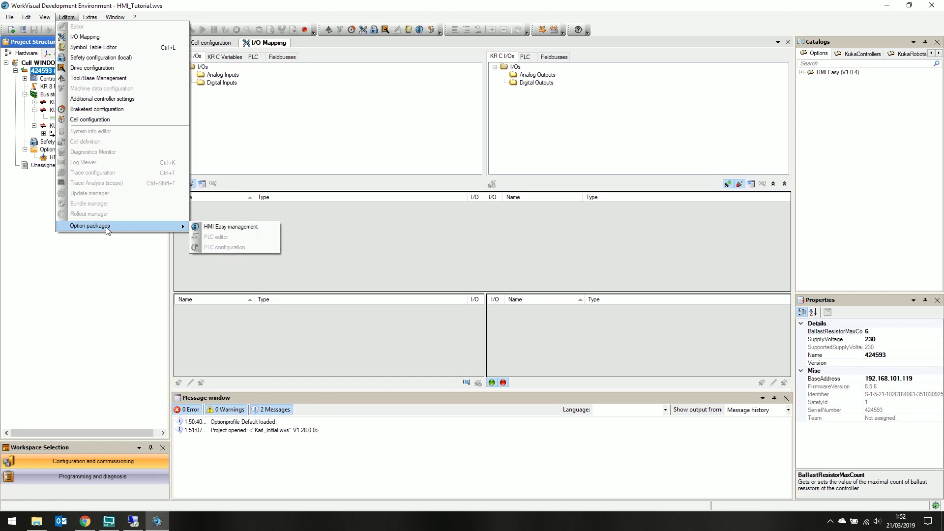
pyautogui.click(214, 227)
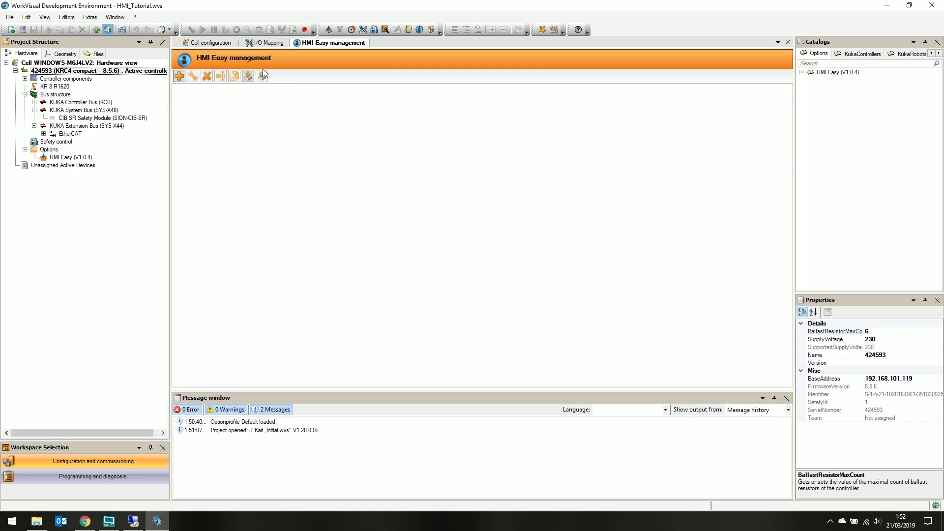
# Step: Create an HMI Easy module named Gripper_HMI and open Gripper_HMI.xml in the editor
pyautogui.click(179, 78)
pyautogui.write('Gripper_HMI')
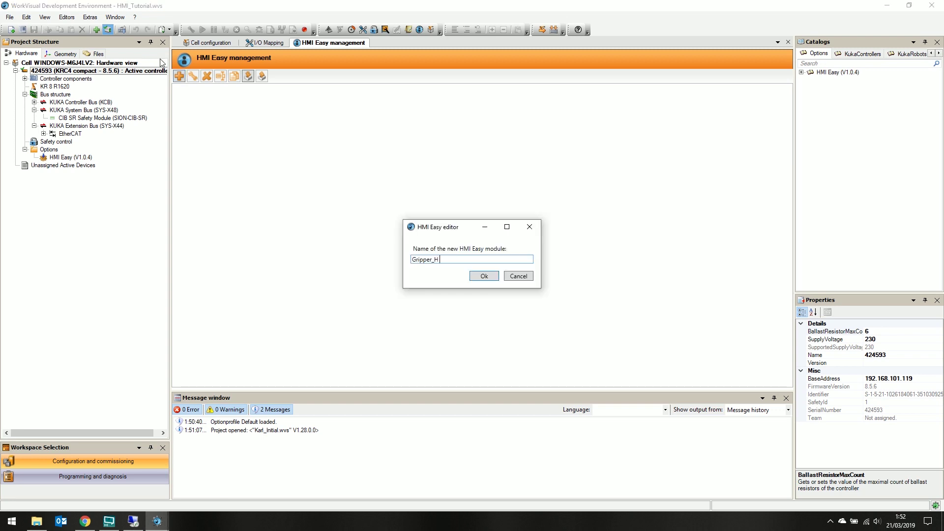
pyautogui.click(484, 276)
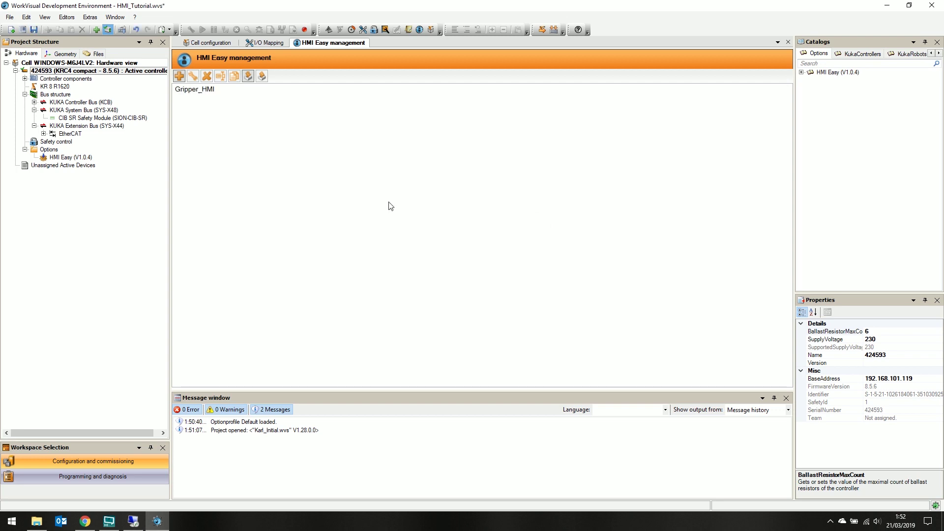
pyautogui.click(221, 91)
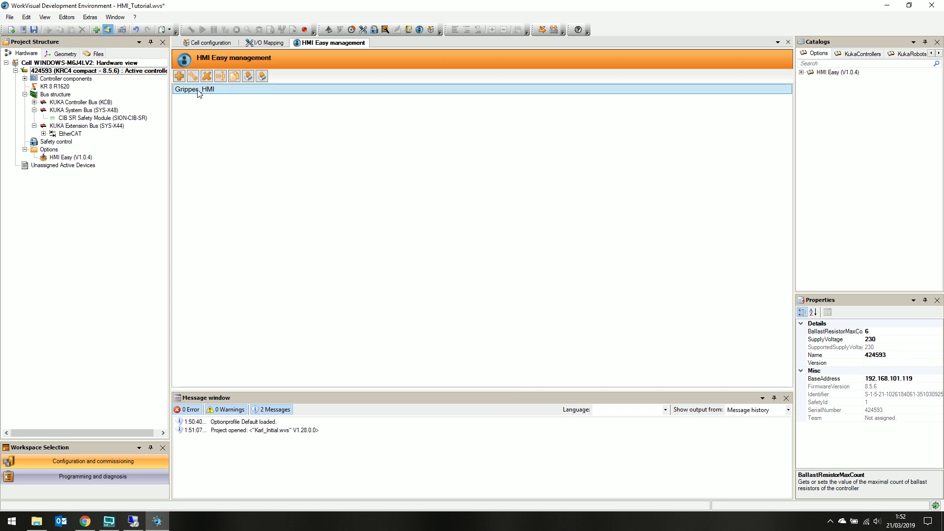
pyautogui.doubleClick(196, 91)
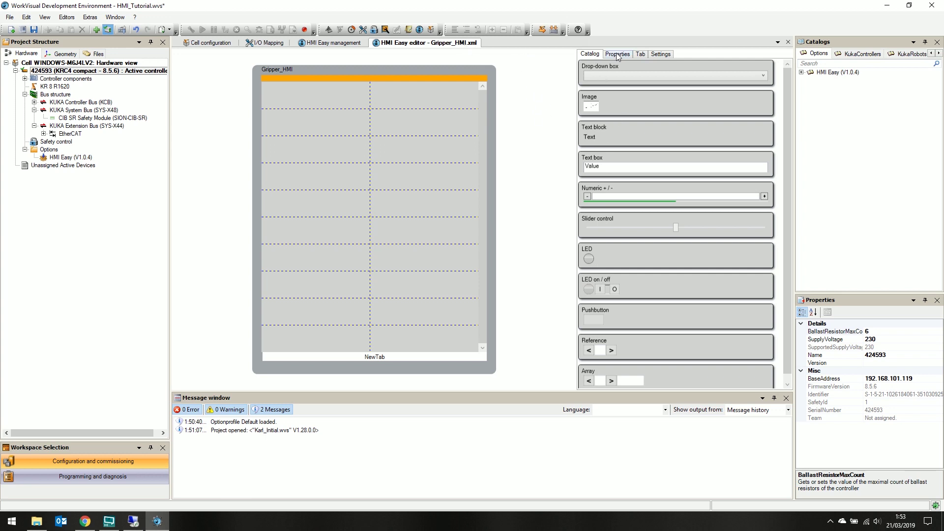
# Step: Place an Image element on the NewTab page and set its Column to 2 and Row to 6
pyautogui.scroll(-1, 680, 153)
pyautogui.scroll(1, 644, 236)
pyautogui.moveTo(387, 156); pyautogui.dragTo(320, 116)
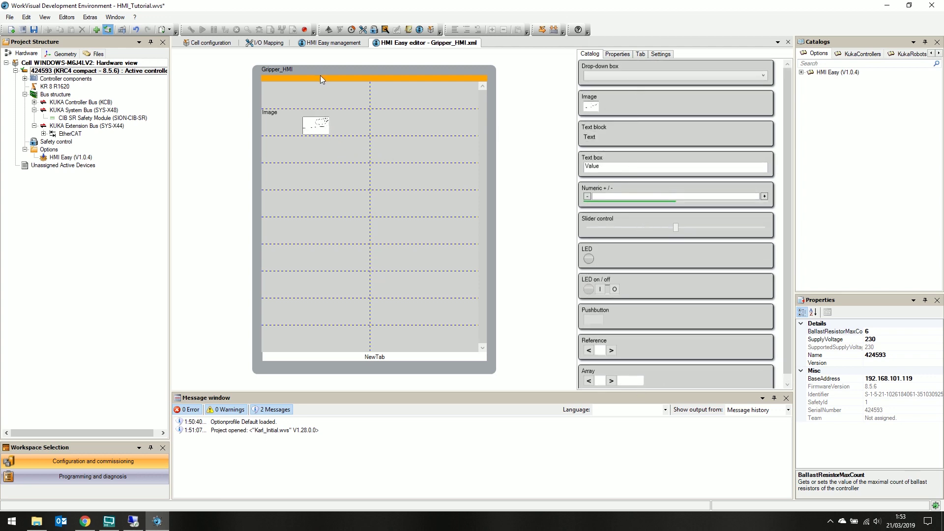
pyautogui.click(615, 55)
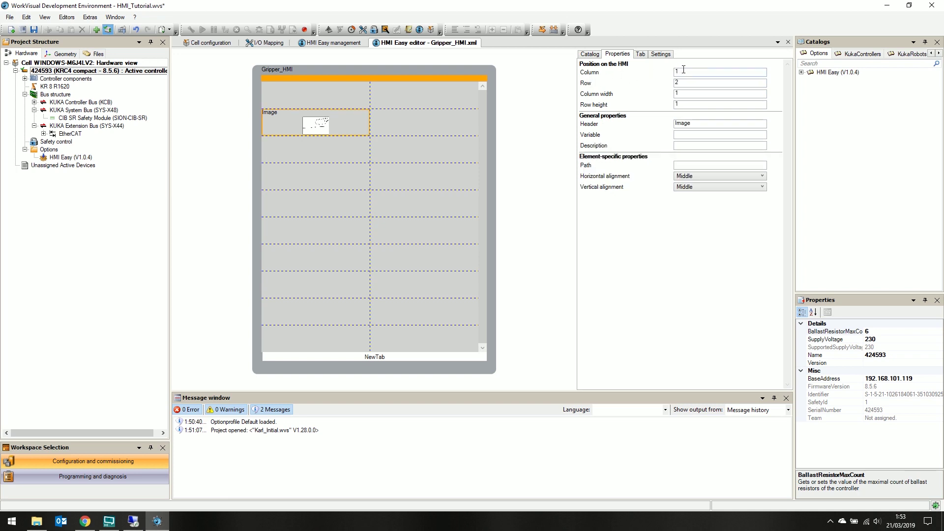
pyautogui.doubleClick(687, 70)
pyautogui.write('2')
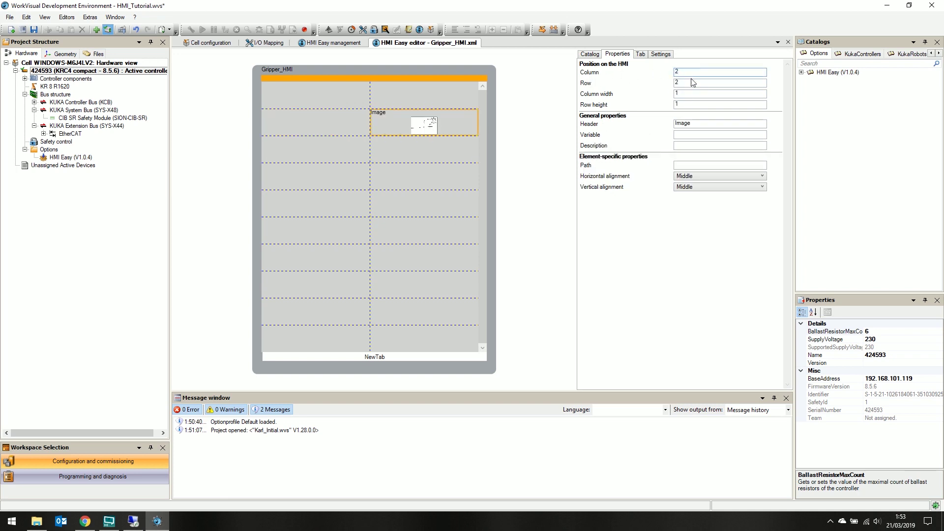
pyautogui.doubleClick(693, 82)
pyautogui.write('3')
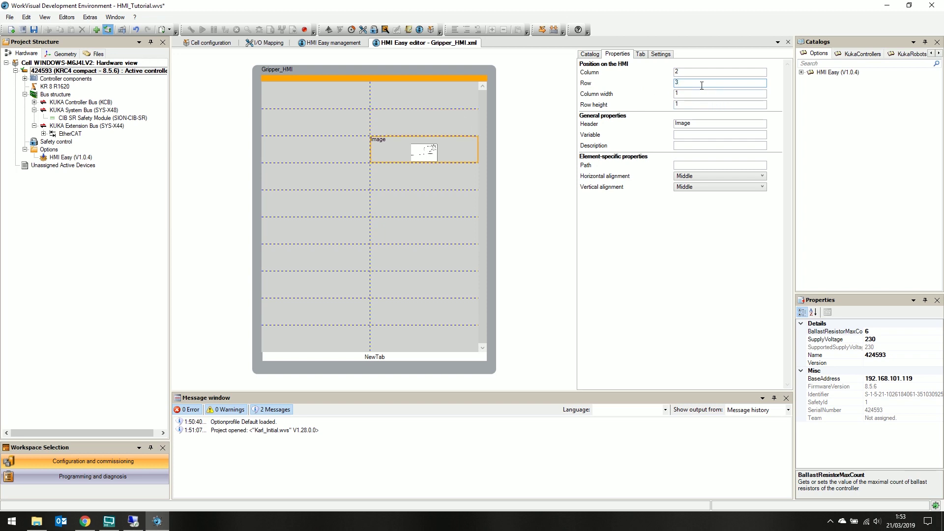
pyautogui.write('6')
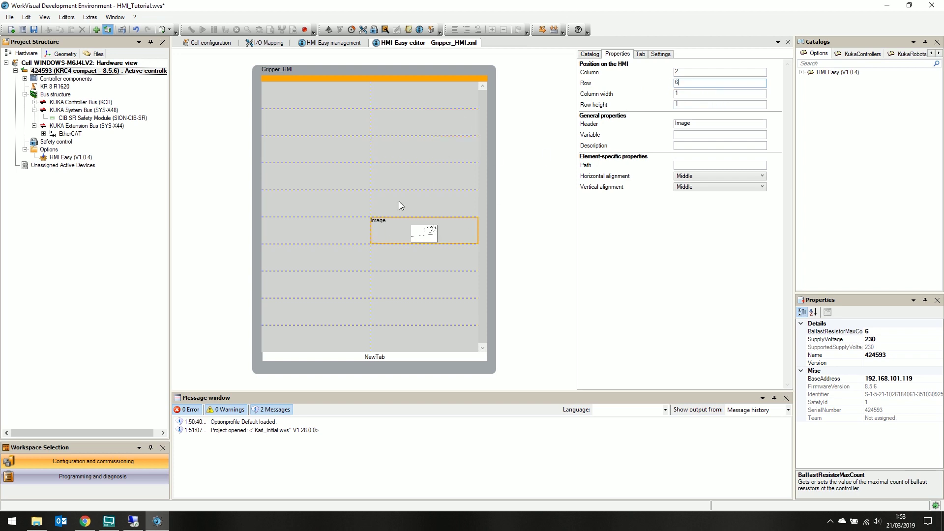
pyautogui.click(730, 72)
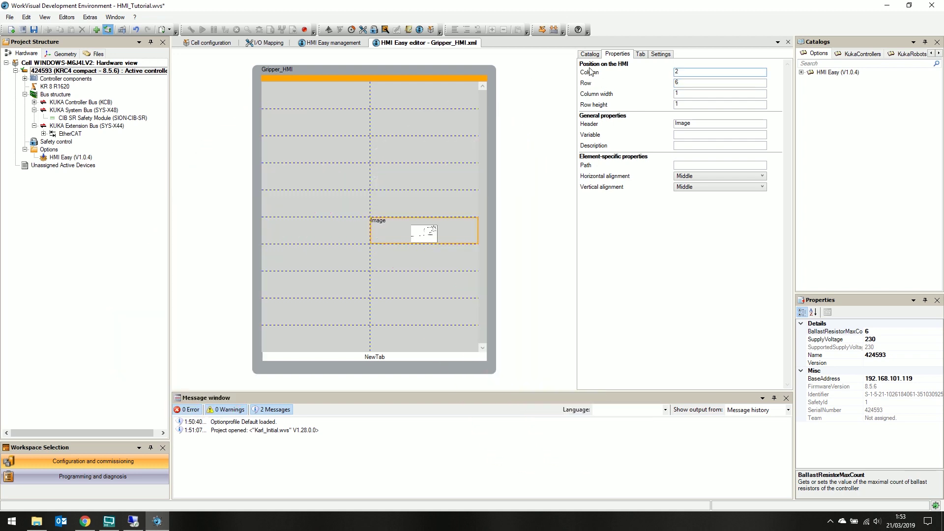
# Step: Give the first tab four columns and move the image into the top-left cell
pyautogui.click(640, 55)
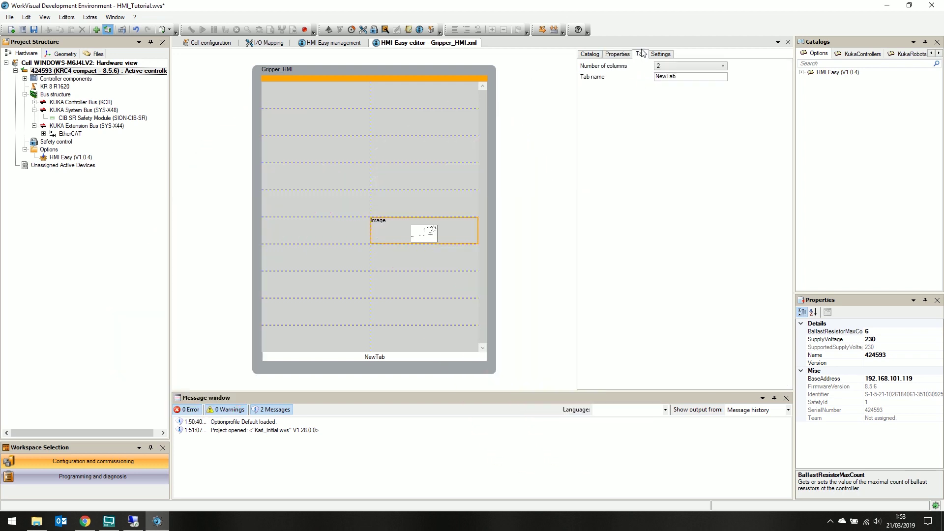
pyautogui.click(705, 66)
pyautogui.click(683, 99)
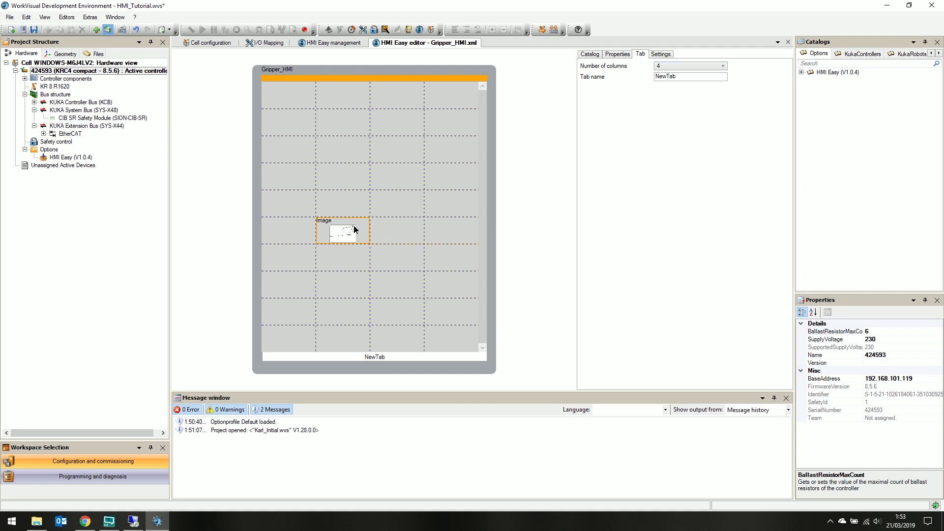
pyautogui.moveTo(354, 226); pyautogui.dragTo(298, 105)
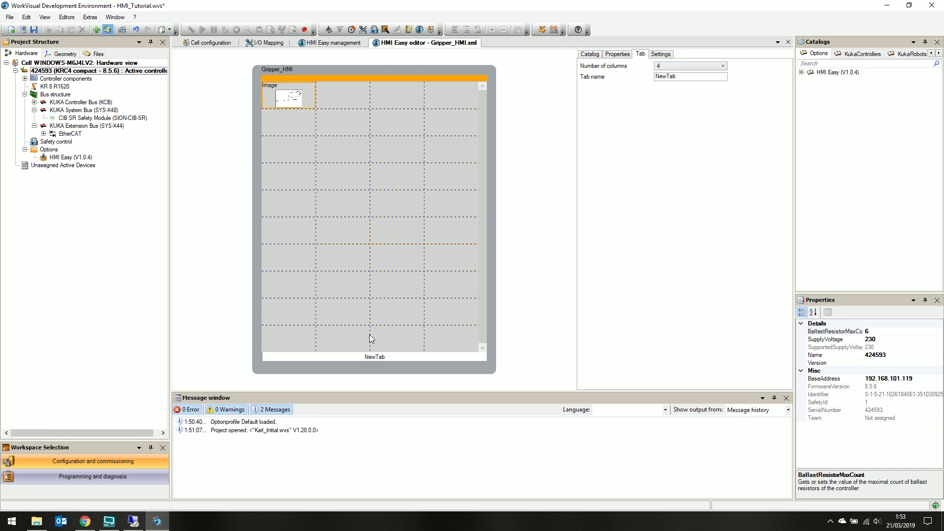
# Step: Add a second tab to the Gripper_HMI screen
pyautogui.rightClick(381, 355)
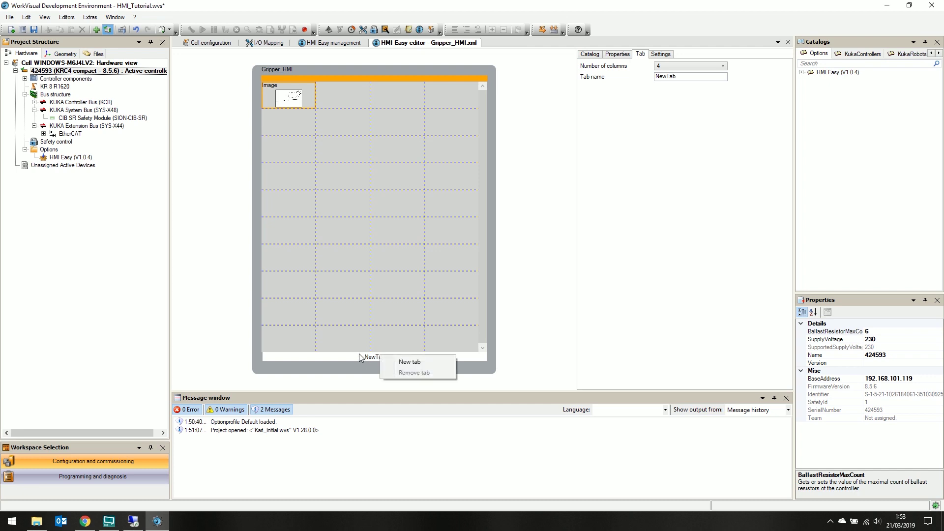
pyautogui.click(399, 362)
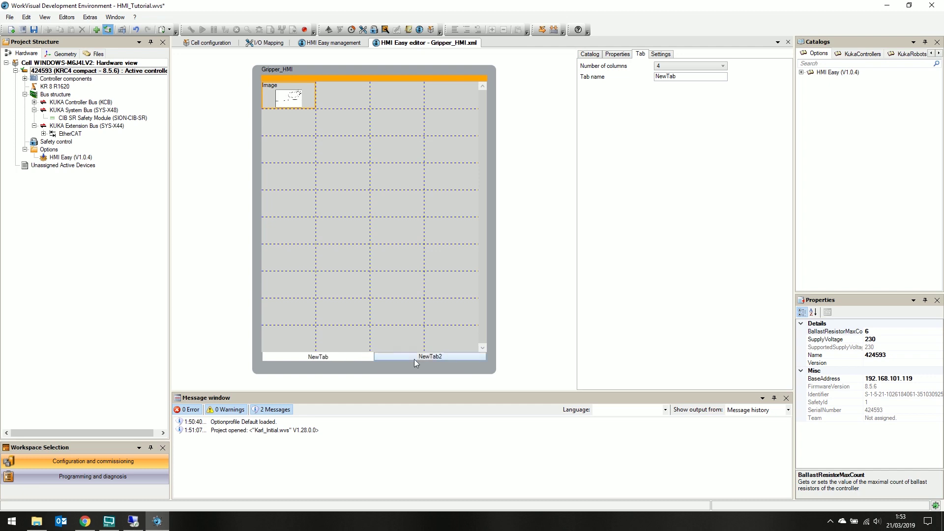
pyautogui.click(402, 361)
pyautogui.click(353, 359)
# Step: Rename the first tab Gripper and the second tab Karls TAB
pyautogui.click(676, 77)
pyautogui.doubleClick(676, 76)
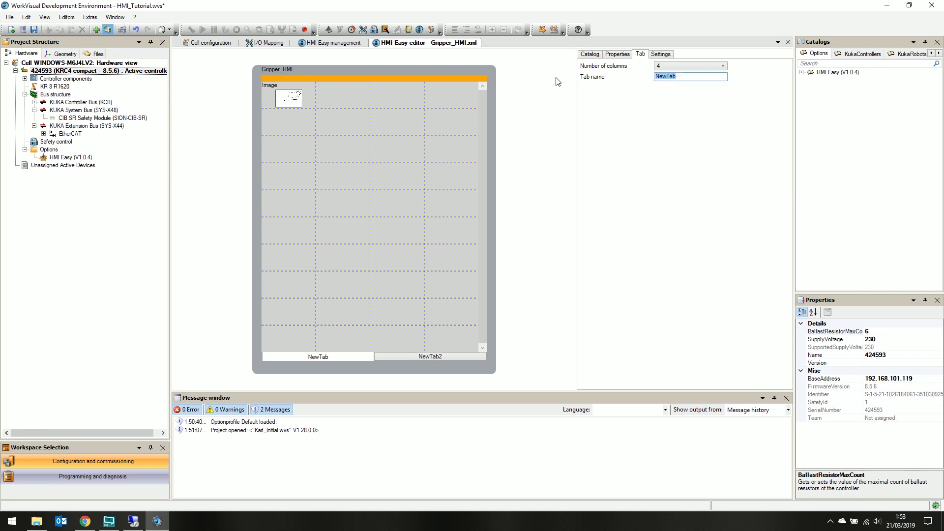
pyautogui.write('Gripper')
pyautogui.click(429, 356)
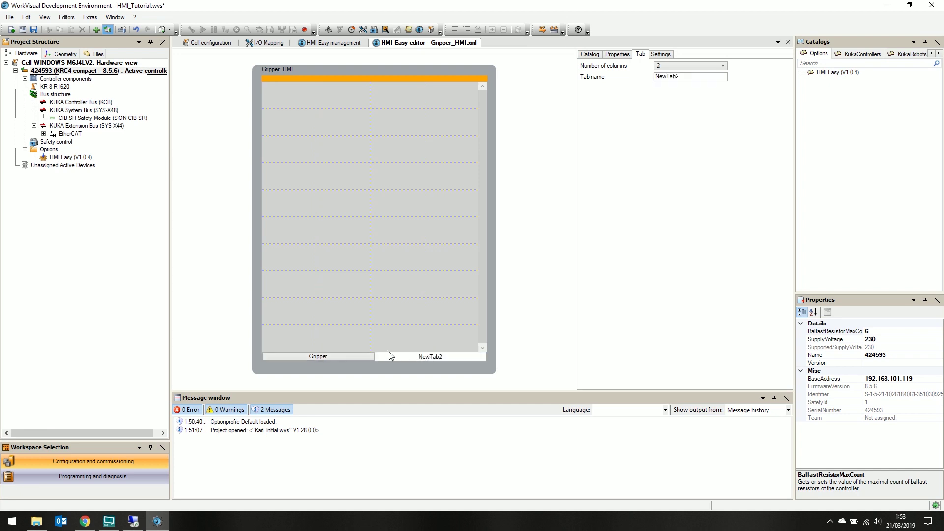
pyautogui.hotkey('ctrl', 'a')
pyautogui.write('Karls TAB')
pyautogui.click(660, 55)
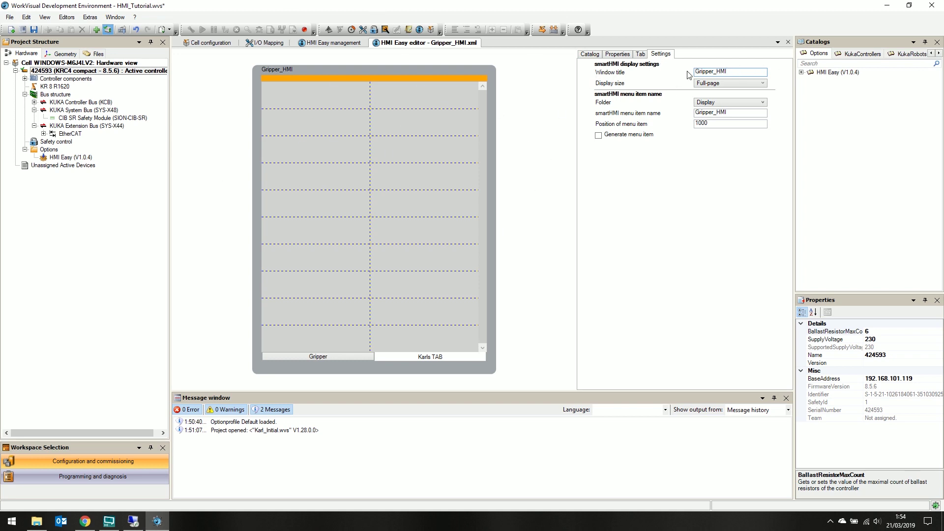
# Step: Change the window title to Gripper Status and name the smartHMI menu item Karls HMI
pyautogui.hotkey('ctrl', 'a')
pyautogui.press('BackSpace')
pyautogui.doubleClick(740, 114)
pyautogui.write('G')
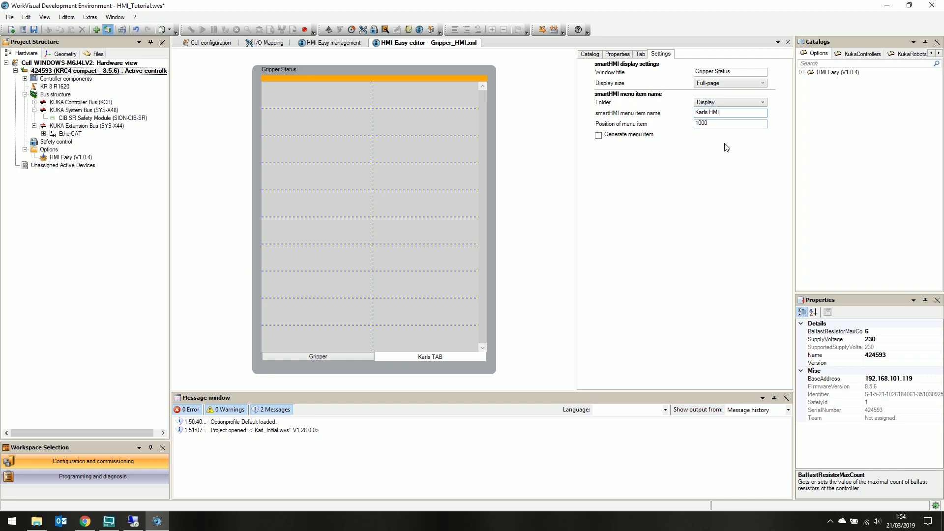
# Step: Set the menu item position to 1000 and enable Generate menu item
pyautogui.doubleClick(710, 126)
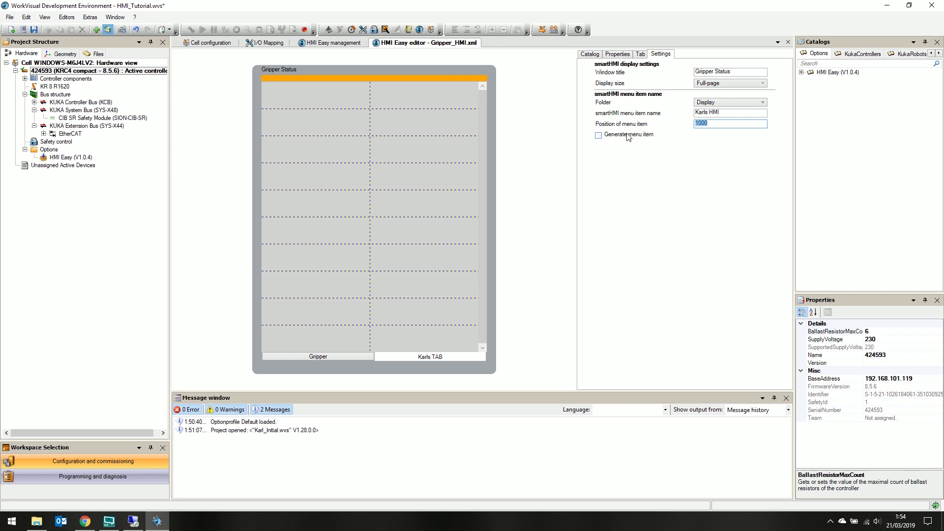
pyautogui.click(599, 137)
pyautogui.click(641, 54)
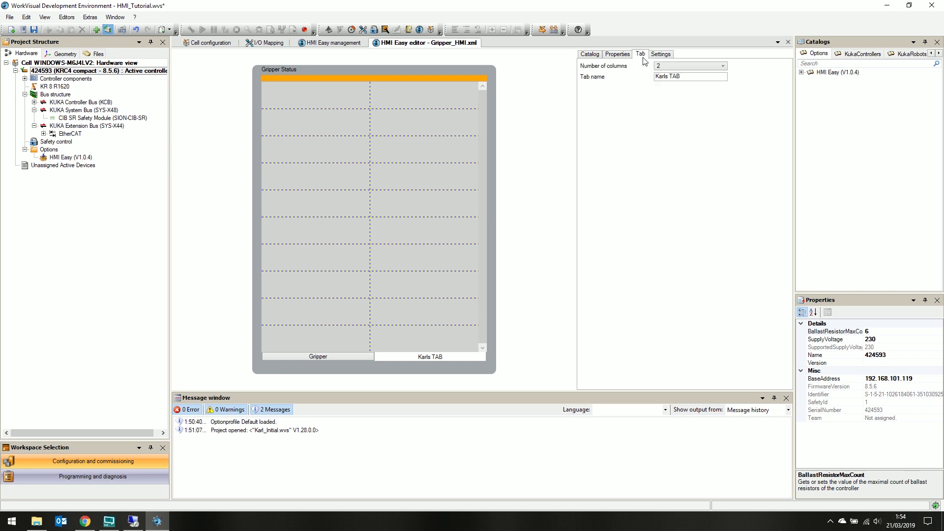
pyautogui.click(614, 54)
pyautogui.click(592, 55)
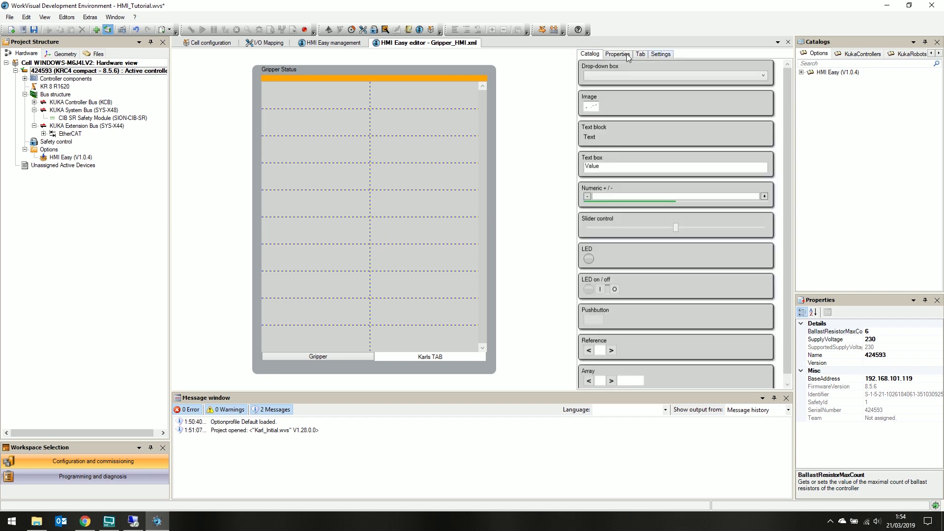
# Step: Add an Image element to the grid and move it down to row 2
pyautogui.moveTo(654, 104); pyautogui.dragTo(299, 102)
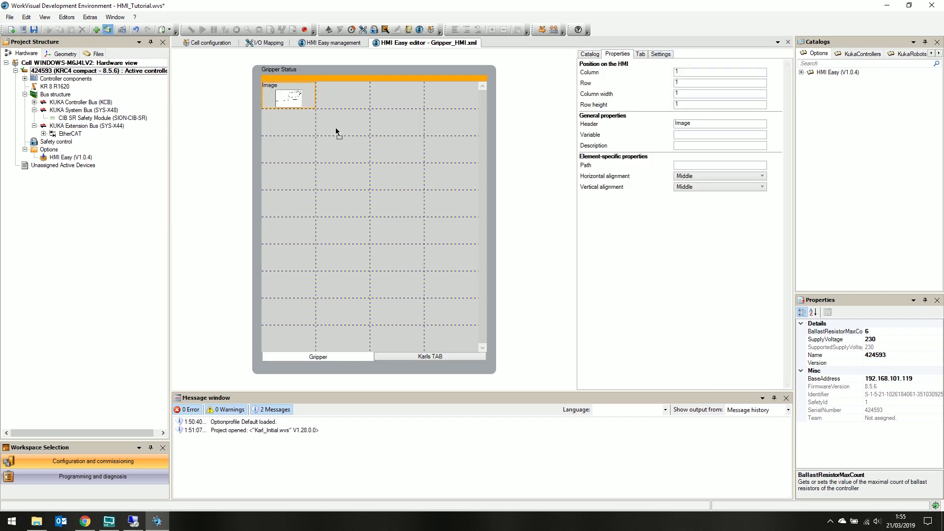
pyautogui.moveTo(299, 153); pyautogui.dragTo(297, 132)
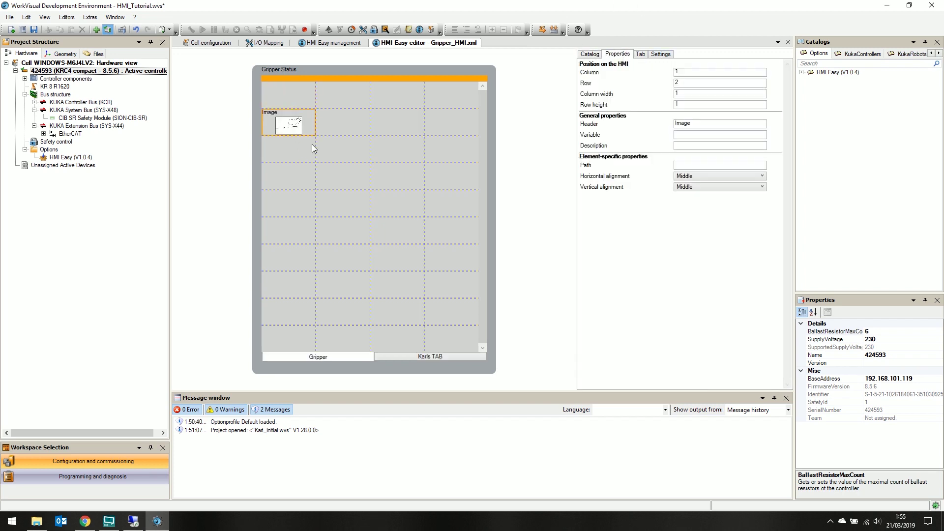
pyautogui.click(590, 54)
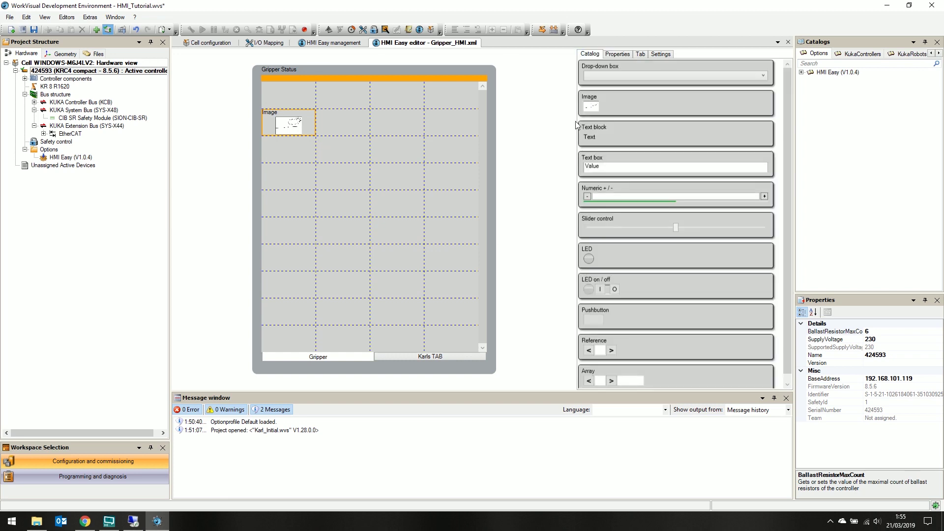
# Step: Add a text block at column 2, row 1 reading Gripper, spanning two columns
pyautogui.moveTo(681, 134); pyautogui.dragTo(350, 109)
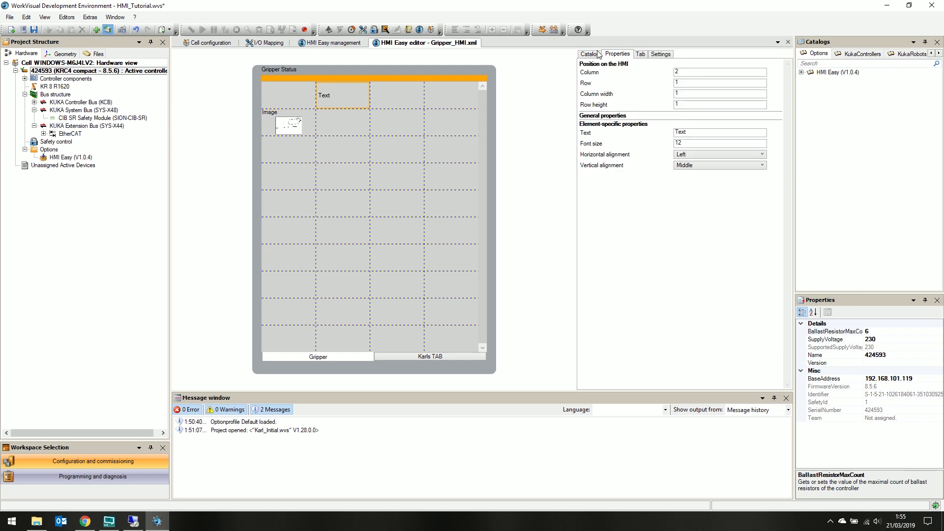
pyautogui.doubleClick(719, 132)
pyautogui.write('Gripper')
pyautogui.doubleClick(718, 93)
pyautogui.write('2')
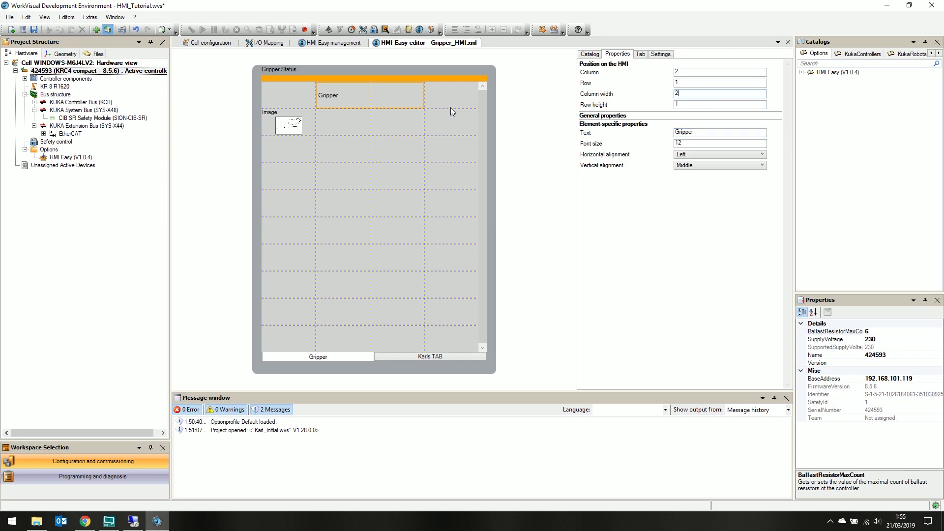
# Step: Centre the Gripper heading horizontally, align it to the top, and set font size 30
pyautogui.click(693, 160)
pyautogui.click(702, 173)
pyautogui.click(728, 168)
pyautogui.click(722, 183)
pyautogui.click(720, 165)
pyautogui.click(713, 173)
pyautogui.doubleClick(695, 146)
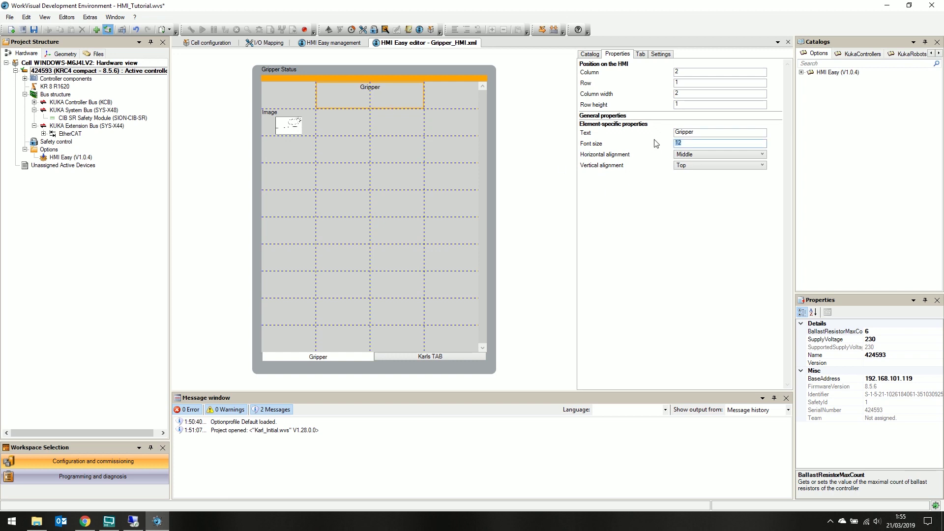
pyautogui.write('24')
pyautogui.doubleClick(698, 142)
pyautogui.write('30')
pyautogui.press('Return')
# Step: Make the image span 4 columns and 4 rows and clear its Image header text
pyautogui.click(285, 116)
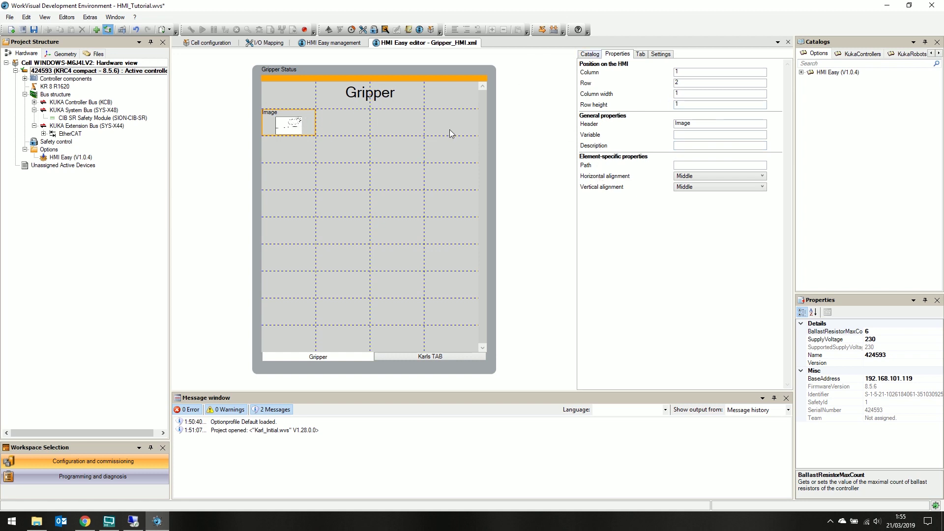
pyautogui.doubleClick(720, 94)
pyautogui.write('4')
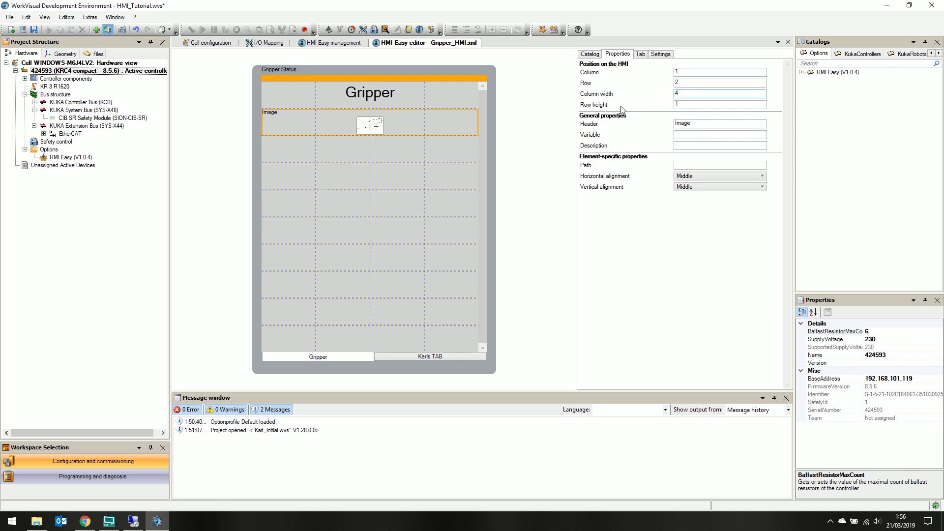
pyautogui.doubleClick(673, 105)
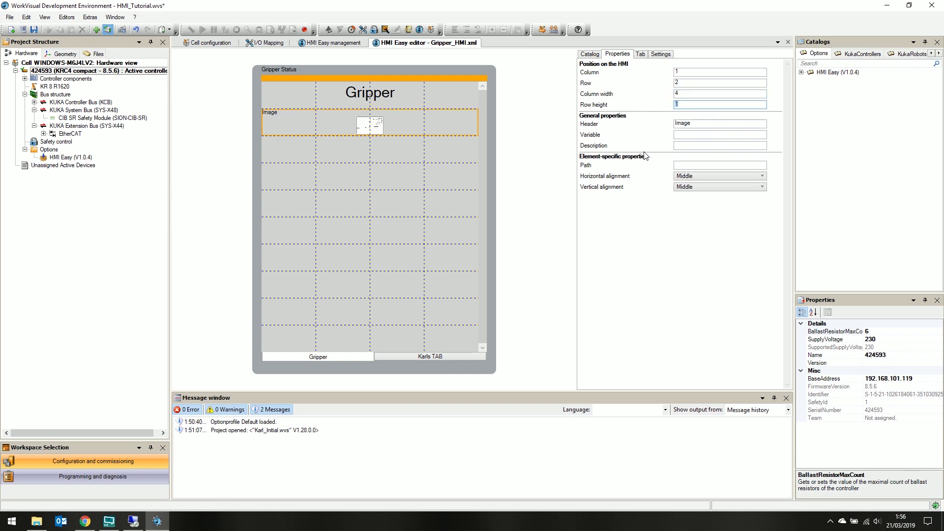
pyautogui.write('4')
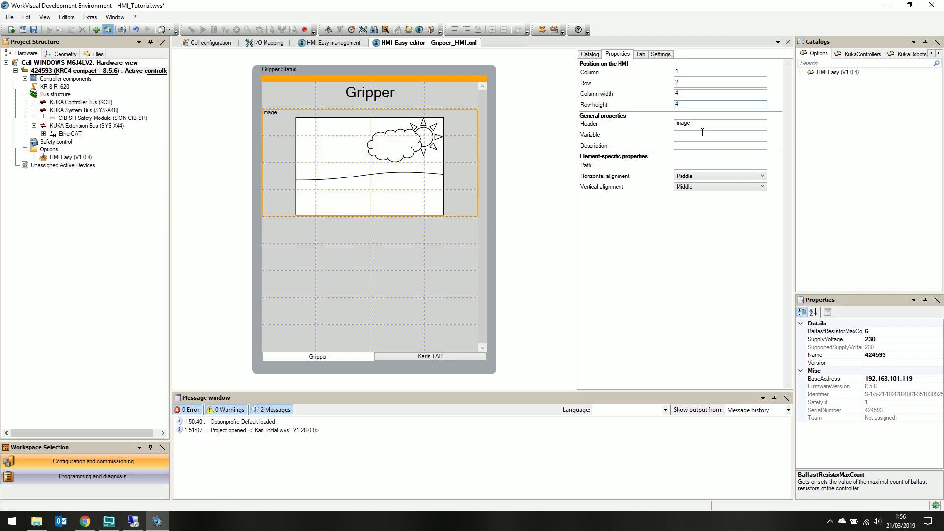
pyautogui.press('Tab')
pyautogui.press('BackSpace')
# Step: Try Top vertical alignment, revert to Middle, and start editing the picture's Path
pyautogui.click(710, 187)
pyautogui.click(708, 196)
pyautogui.click(695, 187)
pyautogui.click(697, 205)
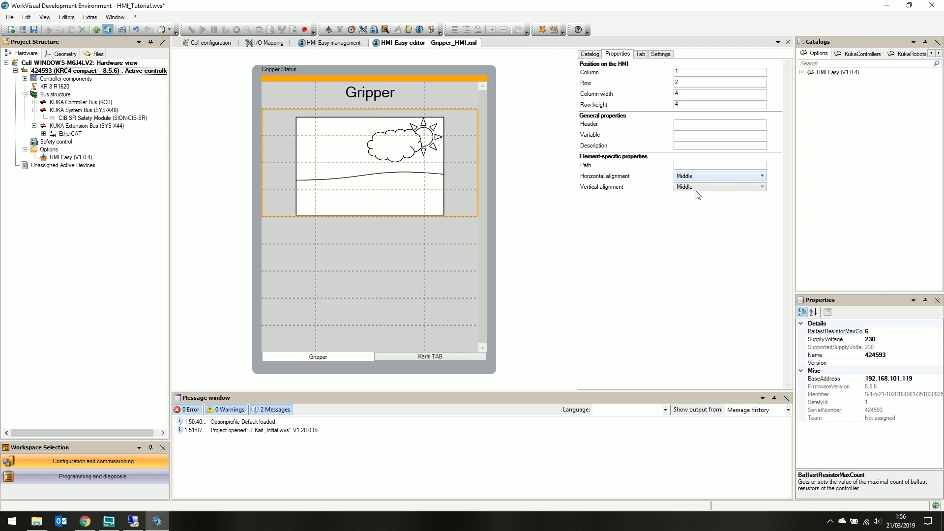
pyautogui.click(690, 165)
# Step: Pick open.jpg in Explorer and expand the 424593 files to C > KRC > USER > HMI Easy
pyautogui.click(37, 522)
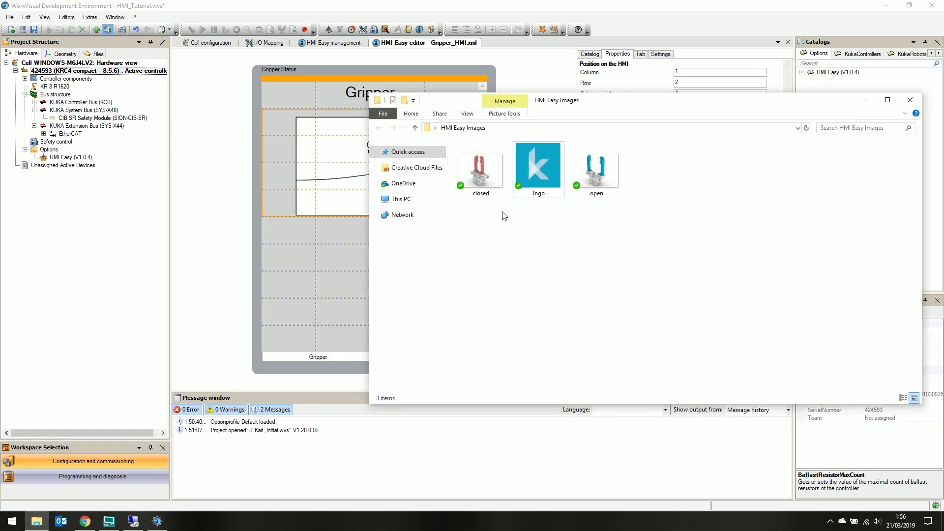
pyautogui.click(585, 175)
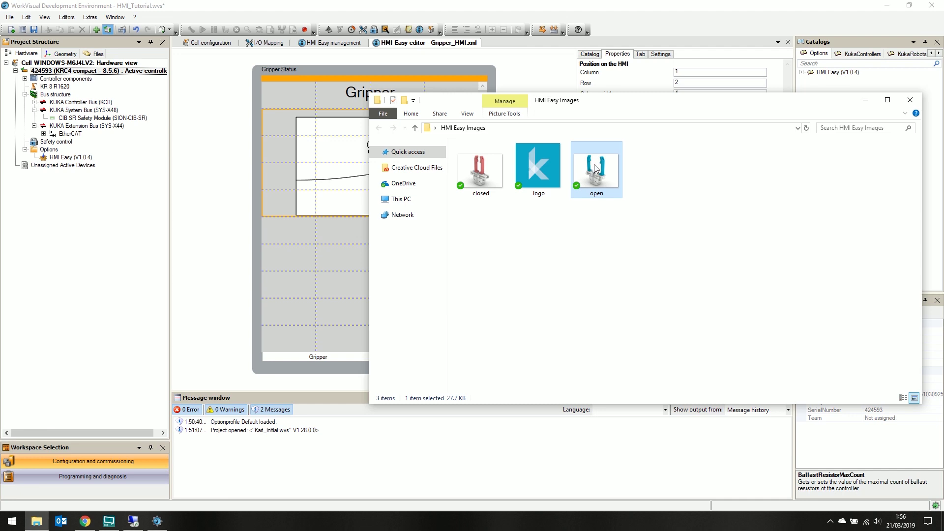
pyautogui.click(93, 45)
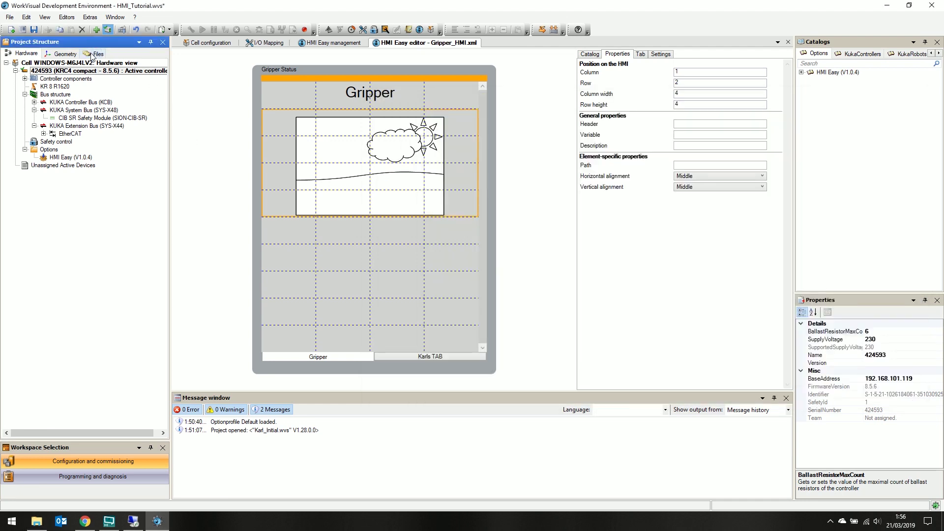
pyautogui.click(93, 54)
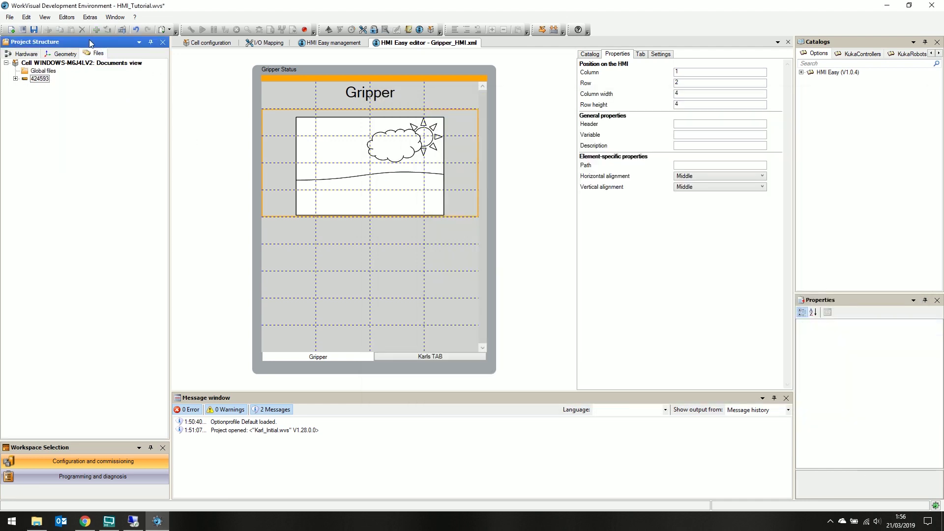
pyautogui.click(15, 78)
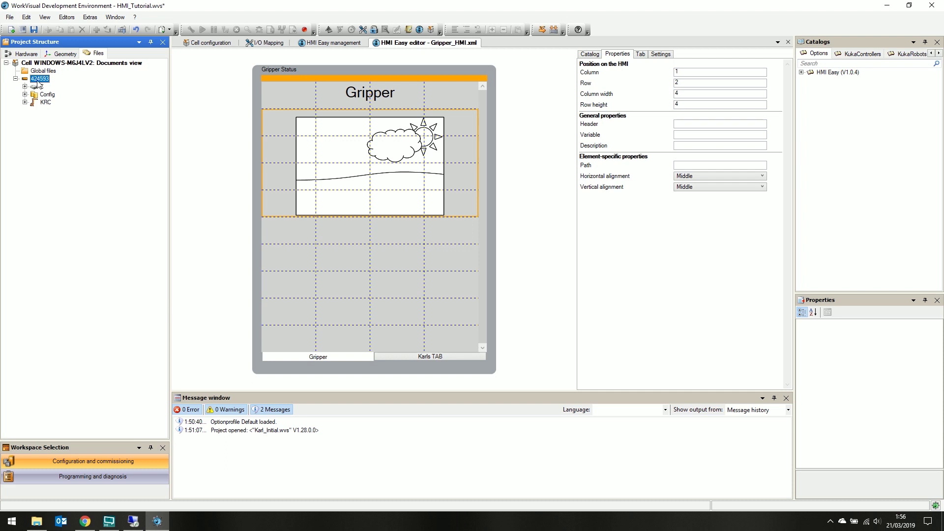
pyautogui.click(25, 86)
pyautogui.click(34, 95)
pyautogui.click(43, 102)
pyautogui.click(53, 110)
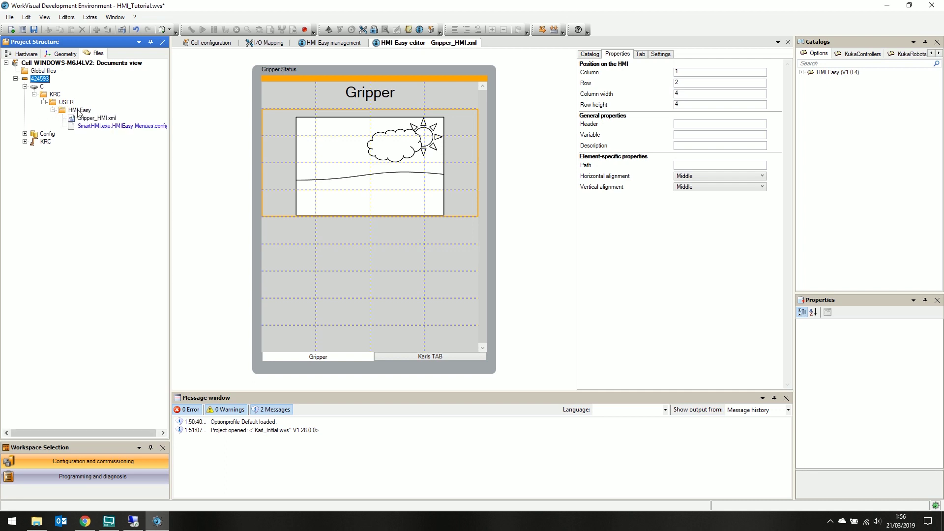
# Step: Create a Gripper_HMI folder inside HMI Easy
pyautogui.rightClick(75, 113)
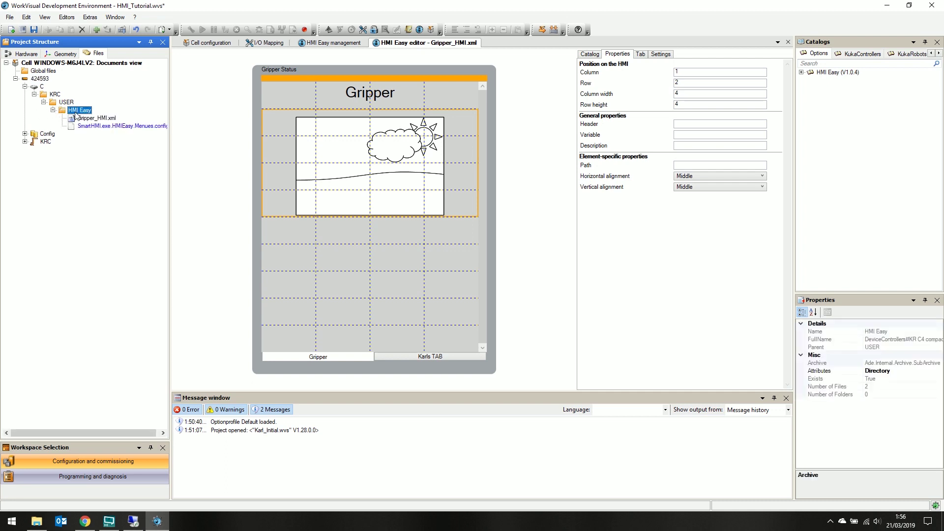
pyautogui.click(119, 128)
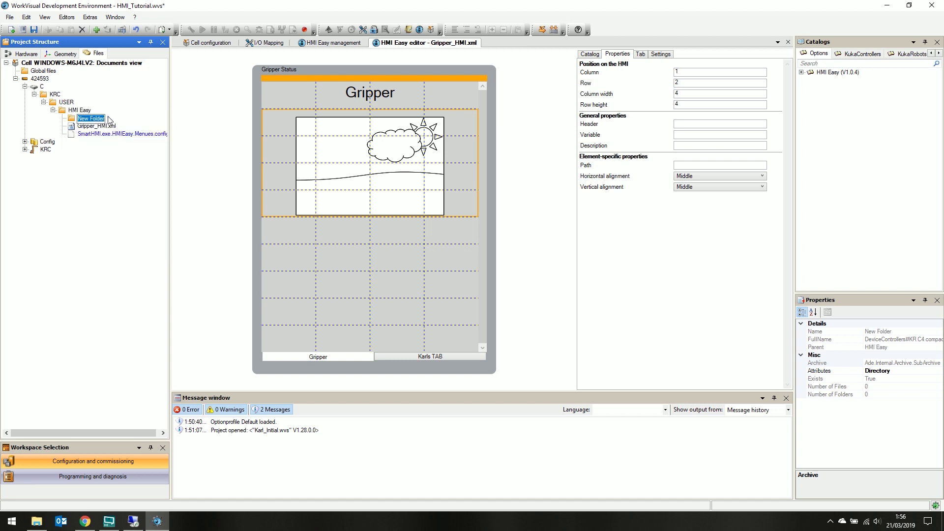
pyautogui.write('Gripper_HMI')
pyautogui.press('Return')
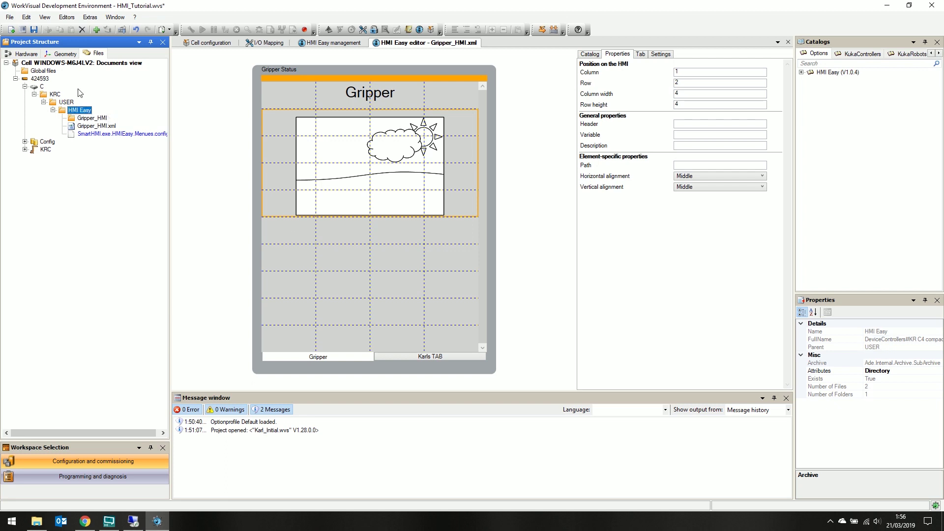
pyautogui.click(93, 118)
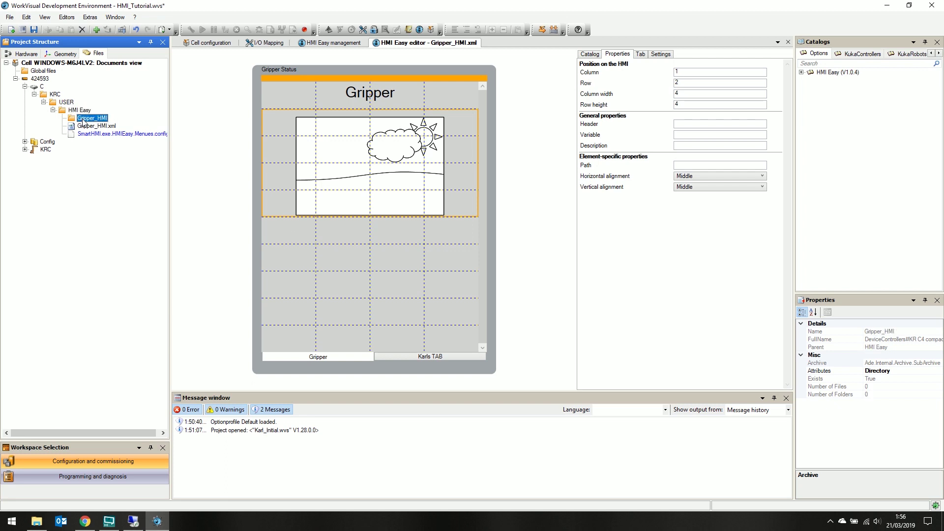
# Step: Copy open.jpg from Explorer into the Gripper_HMI folder
pyautogui.click(37, 521)
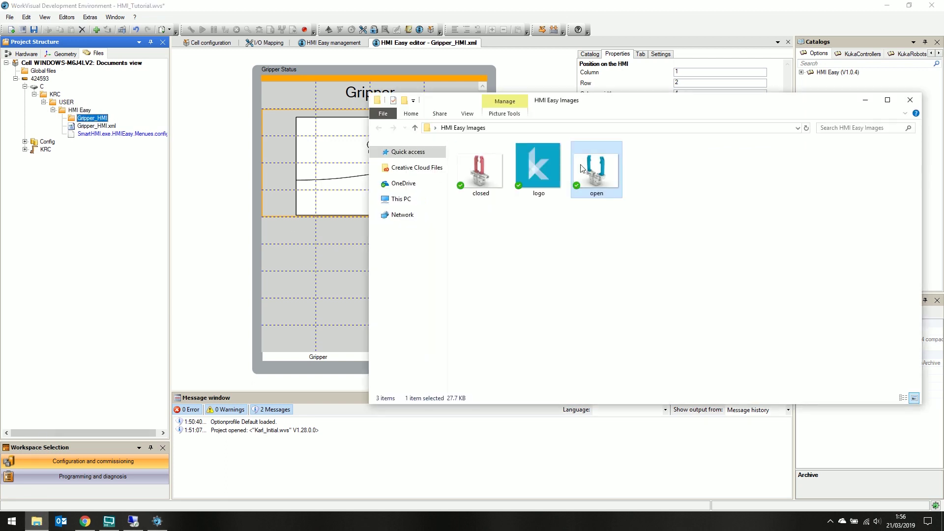
pyautogui.moveTo(588, 171); pyautogui.dragTo(89, 119)
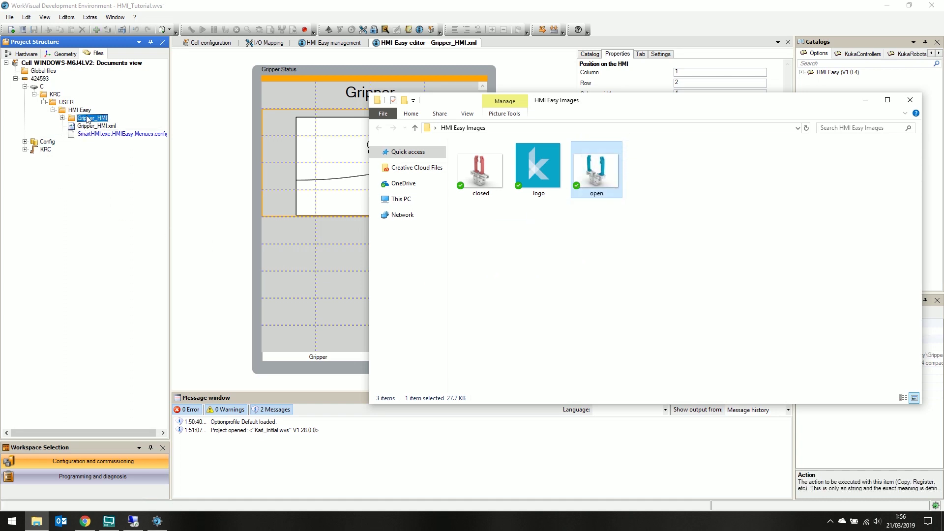
pyautogui.click(257, 304)
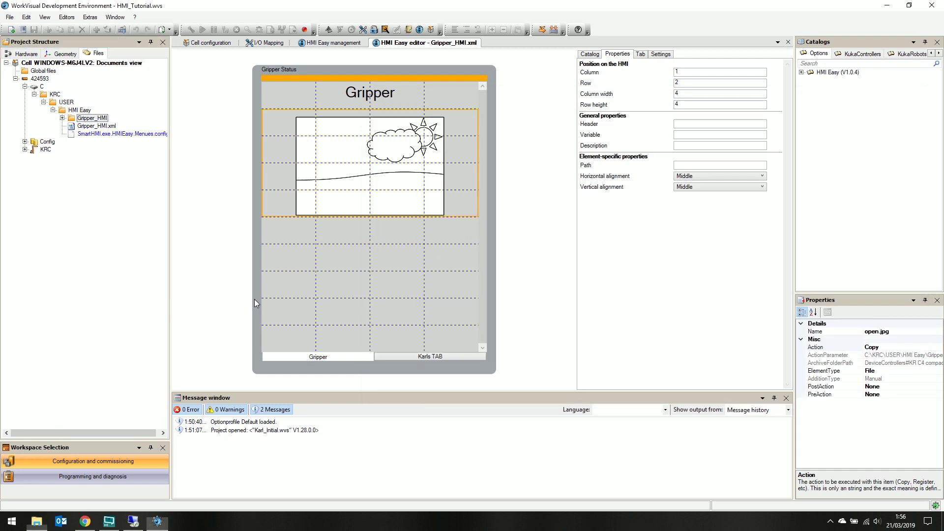
pyautogui.click(63, 118)
# Step: Select open.jpg and copy its target path from the Properties panel
pyautogui.click(63, 119)
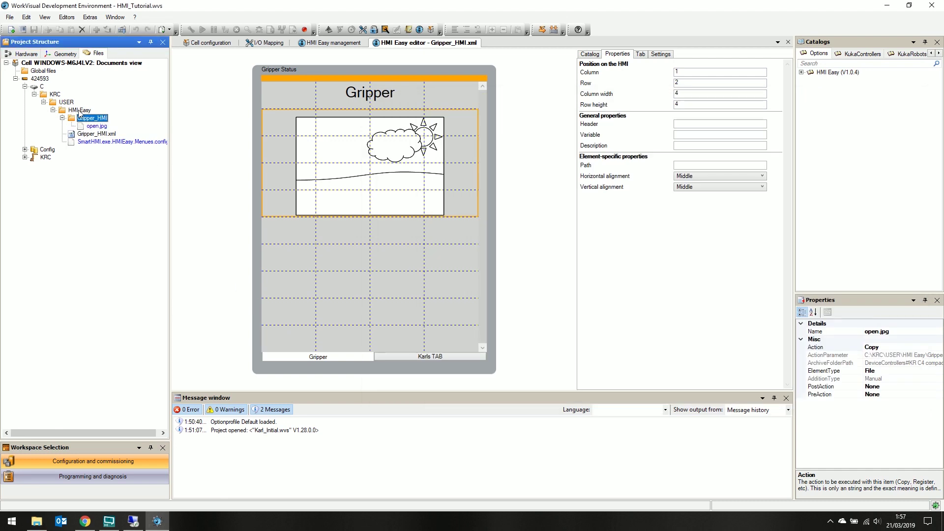
pyautogui.click(94, 126)
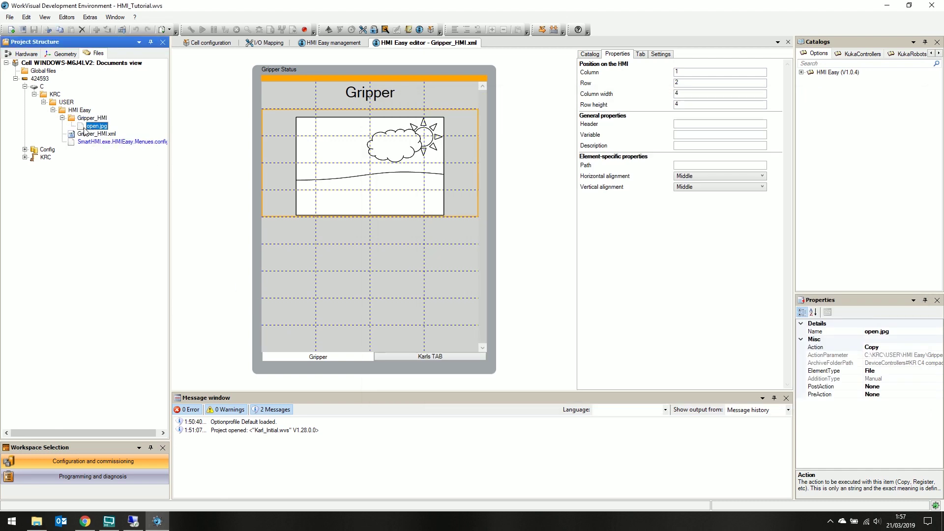
pyautogui.click(878, 355)
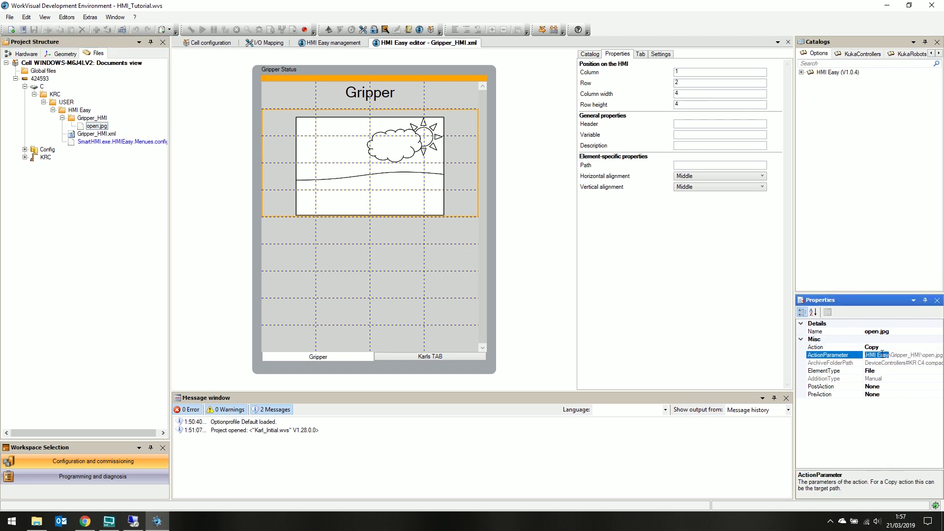
pyautogui.doubleClick(883, 354)
pyautogui.hotkey('ctrl', 'a')
# Step: Paste C:\KRC\USER\HMI Easy\Gripper_HMI\open.jpg into the picture element's Path field
pyautogui.click(698, 166)
pyautogui.write('C:\\KRC\\USER\\HMI Easy\\Gripper_HMI\\open.jpg')
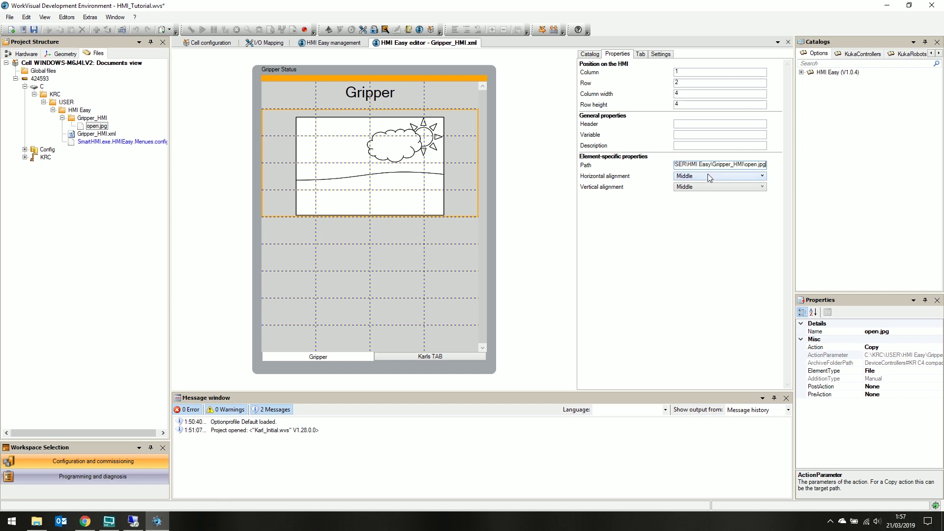
pyautogui.moveTo(726, 163); pyautogui.dragTo(589, 180)
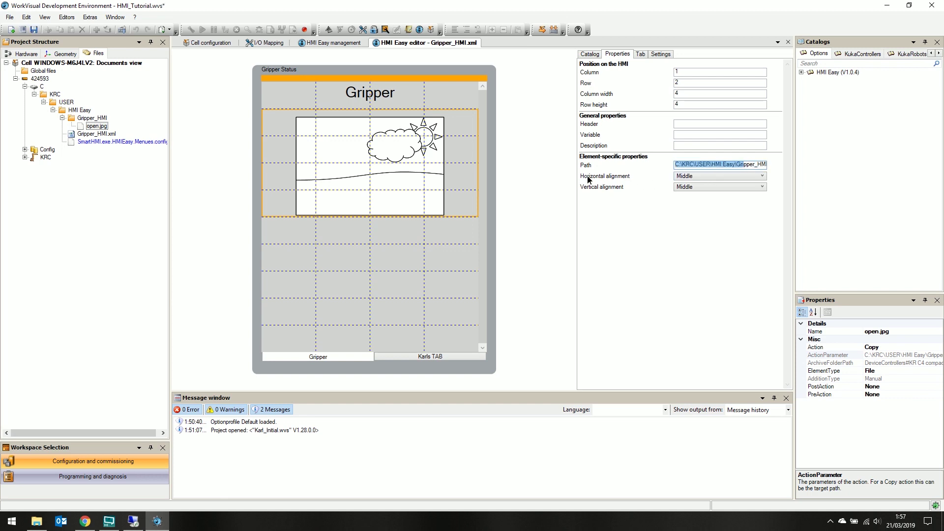
pyautogui.click(753, 168)
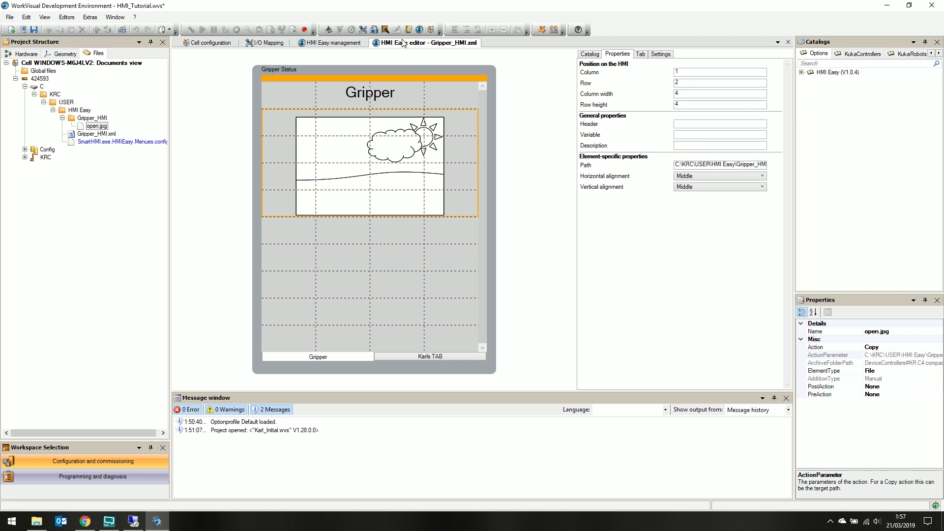
pyautogui.click(397, 101)
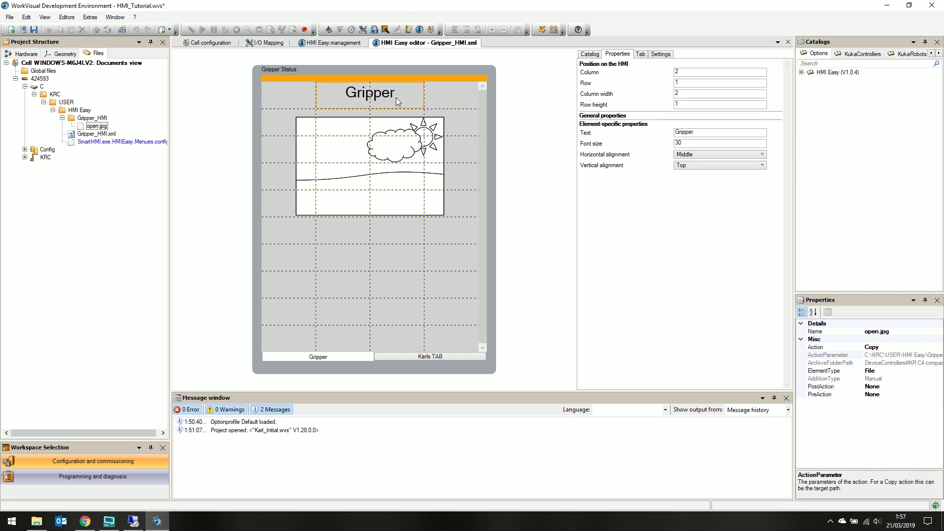
pyautogui.click(366, 157)
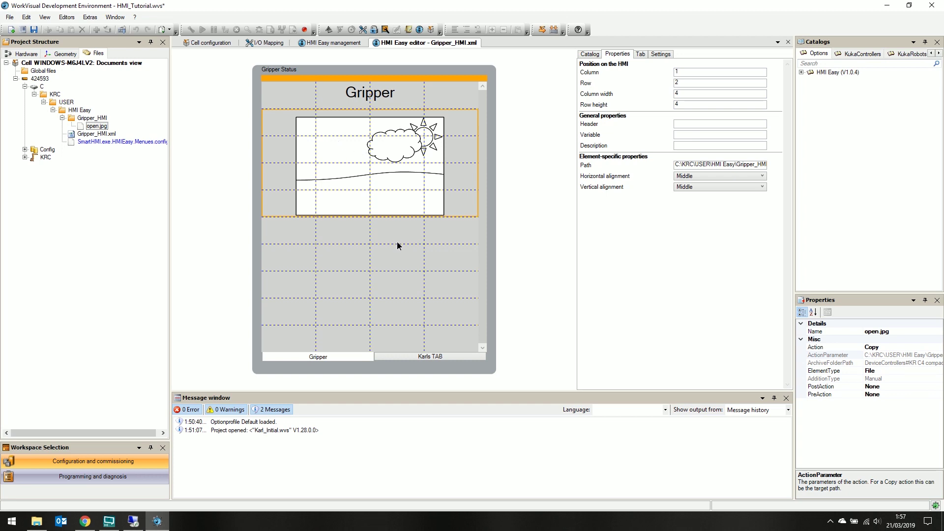
# Step: Add a slider from the Catalog with the header 'Speed', bound to $OV_PRO
pyautogui.click(605, 55)
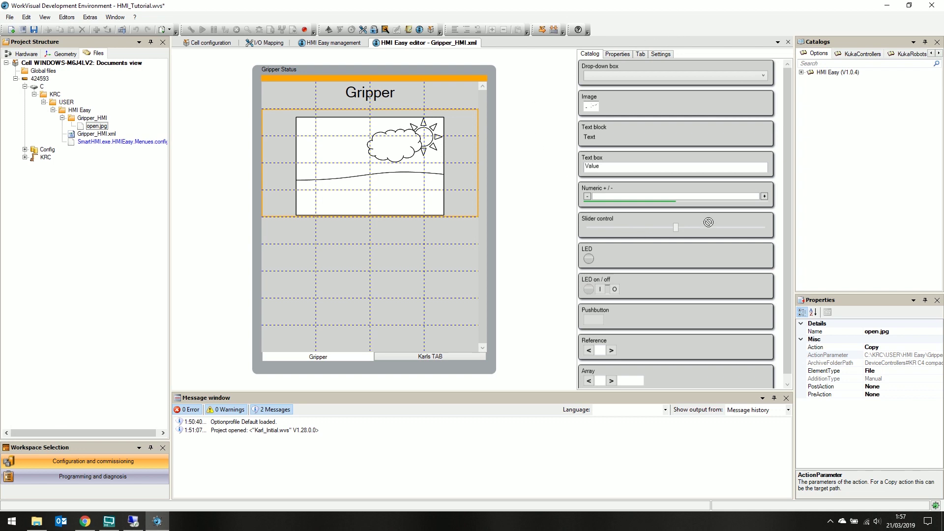
pyautogui.moveTo(708, 223); pyautogui.dragTo(294, 267)
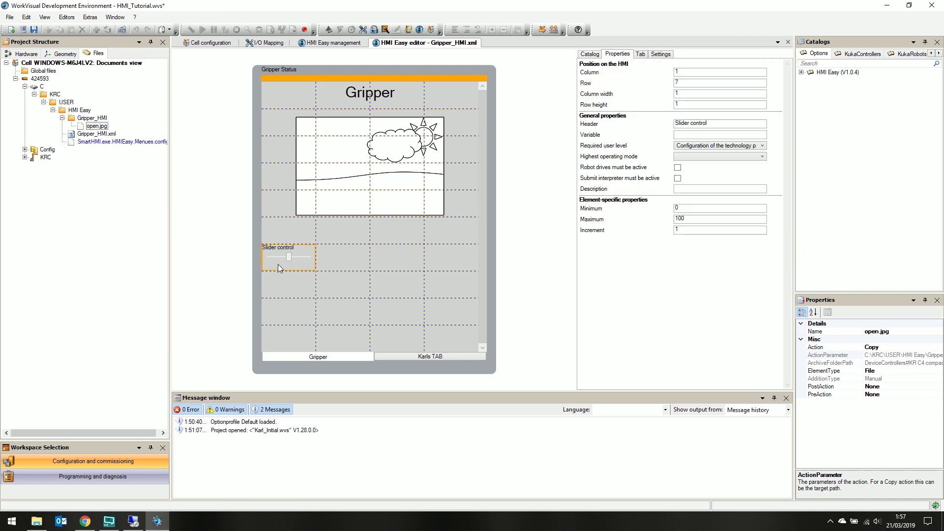
pyautogui.click(716, 124)
pyautogui.write('Speed')
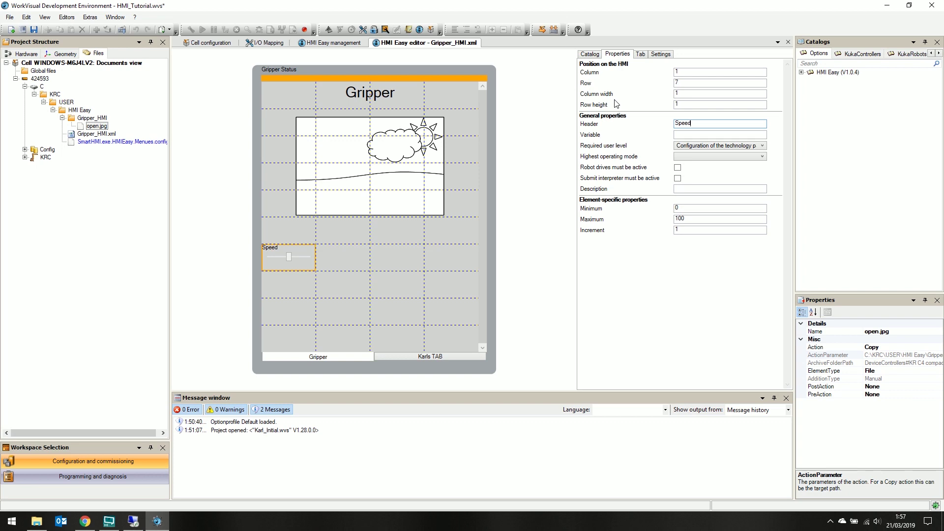
pyautogui.click(691, 134)
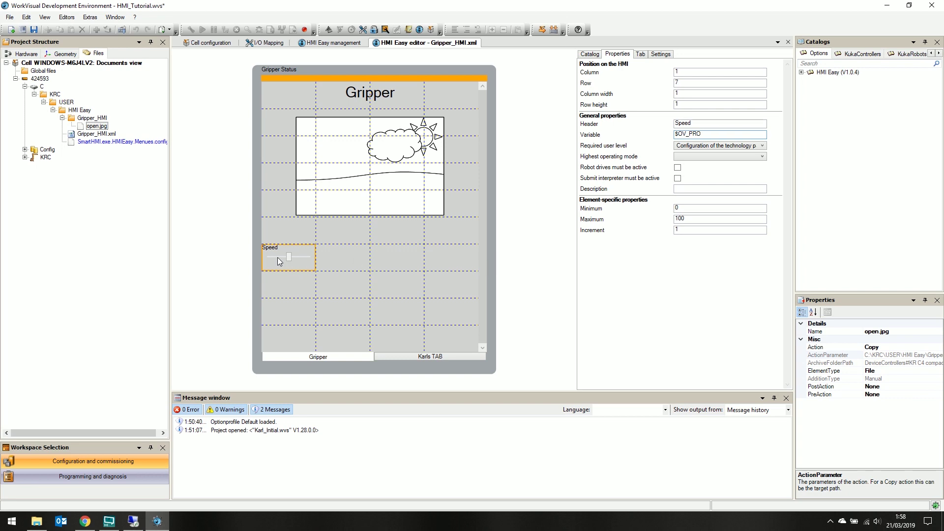
# Step: Set the Speed slider's column width to 4
pyautogui.doubleClick(677, 94)
pyautogui.write('4')
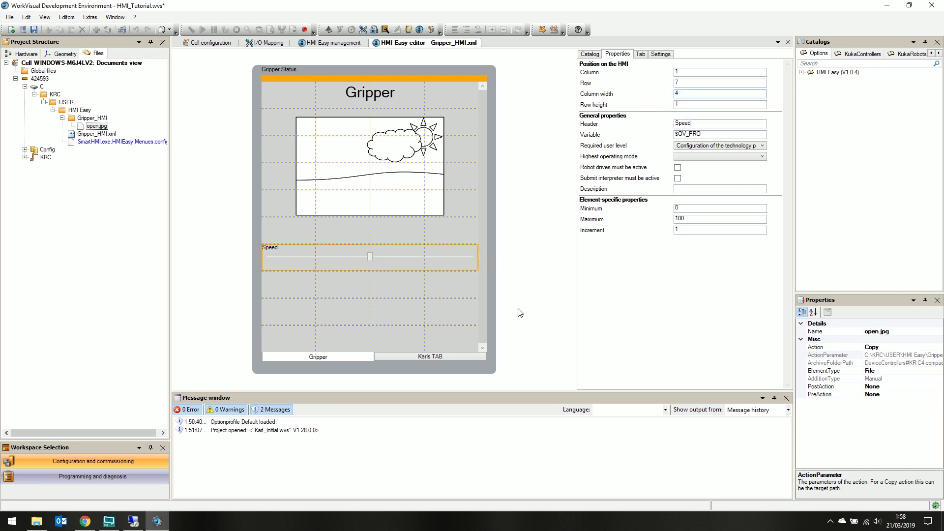
pyautogui.press('Return')
pyautogui.click(318, 279)
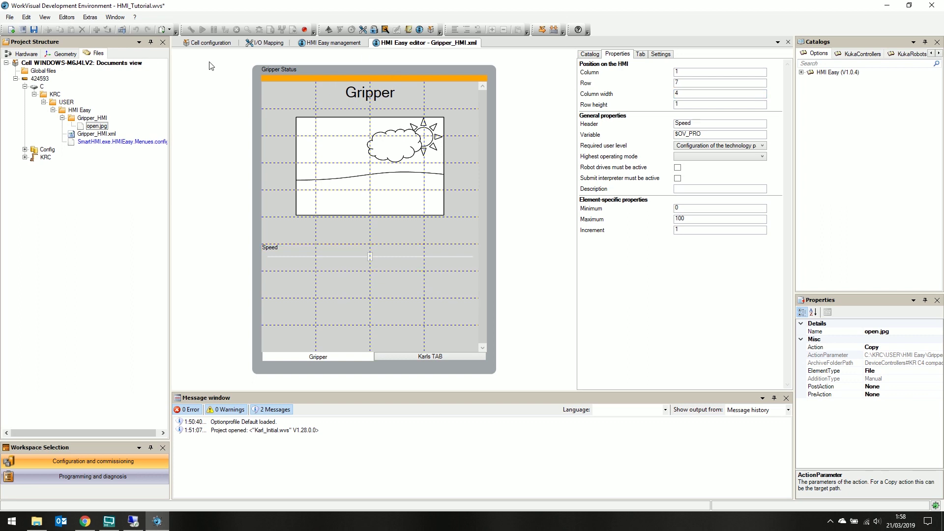
# Step: Start the project deployment wizard and log on to the smartPAD as Expert
pyautogui.click(542, 30)
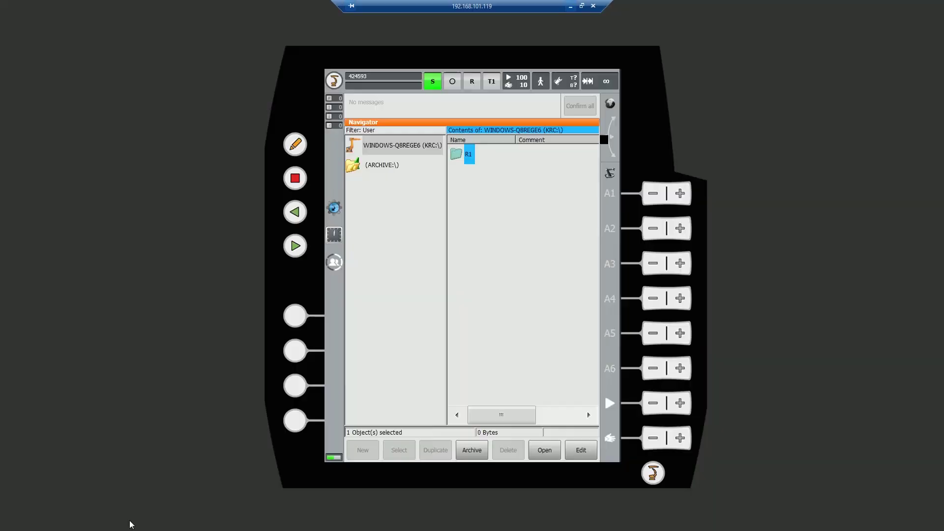
pyautogui.click(335, 263)
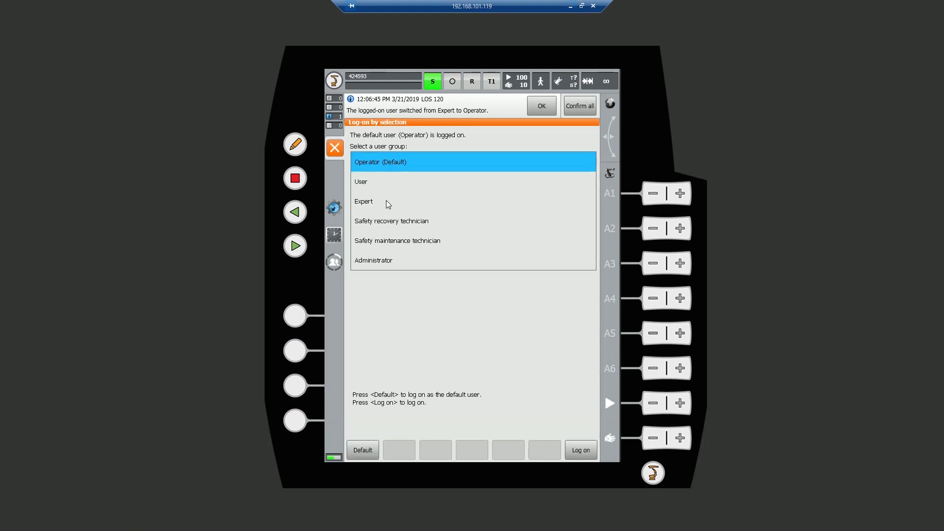
pyautogui.click(388, 205)
pyautogui.write('**')
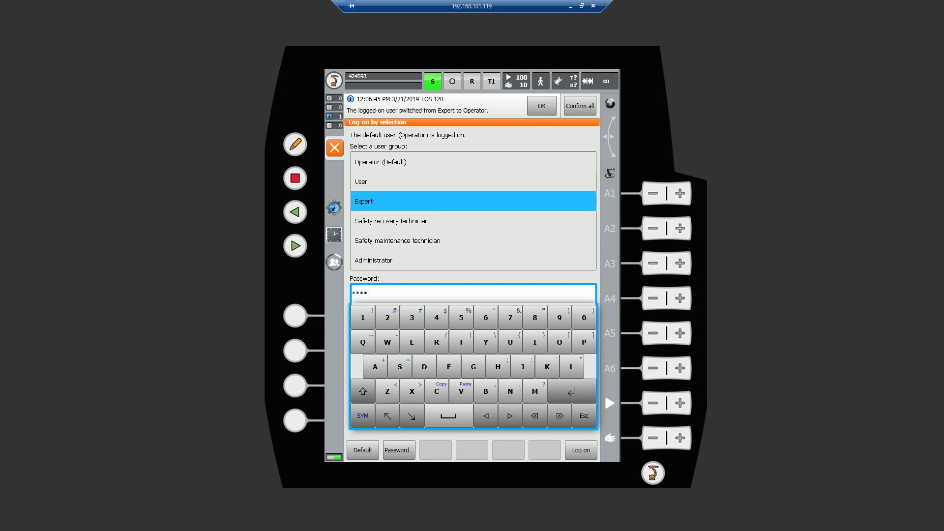
pyautogui.press('Return')
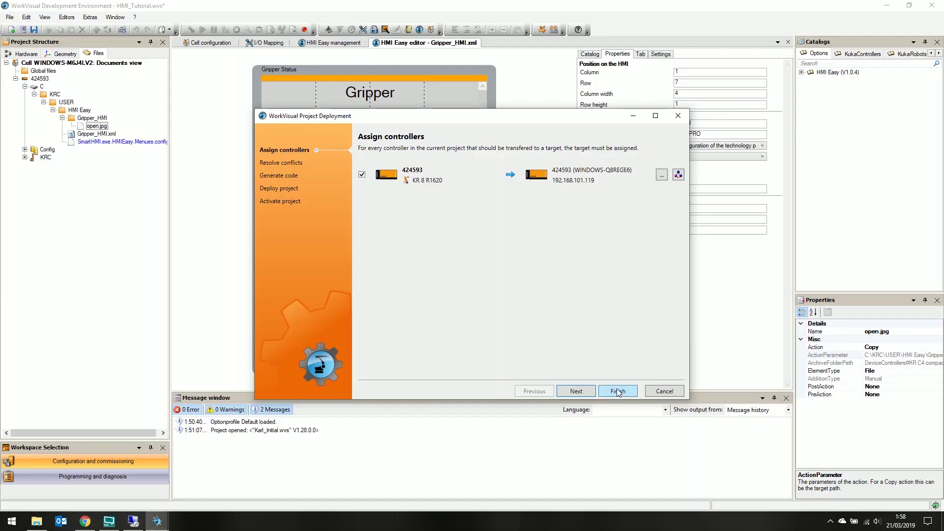
# Step: Run code generation and deployment to controller 424593, then switch to the smartPAD
pyautogui.click(576, 391)
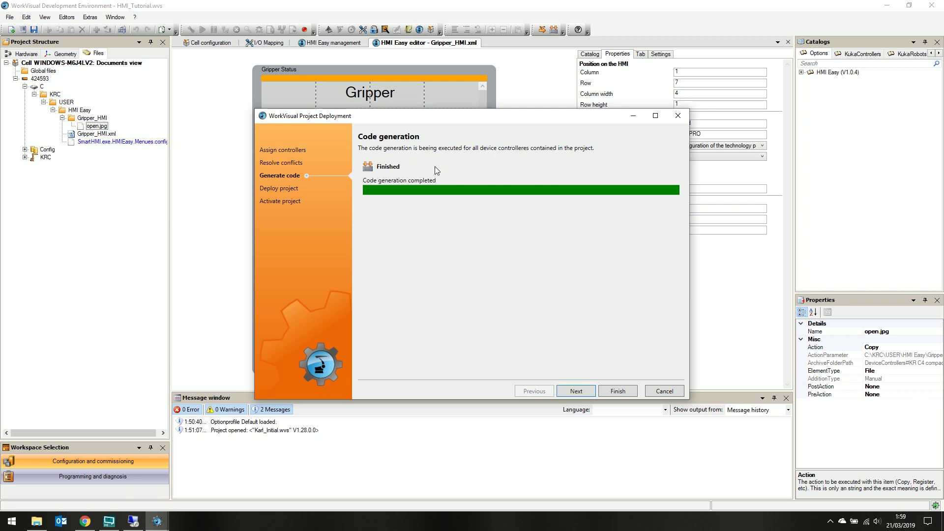
pyautogui.click(576, 391)
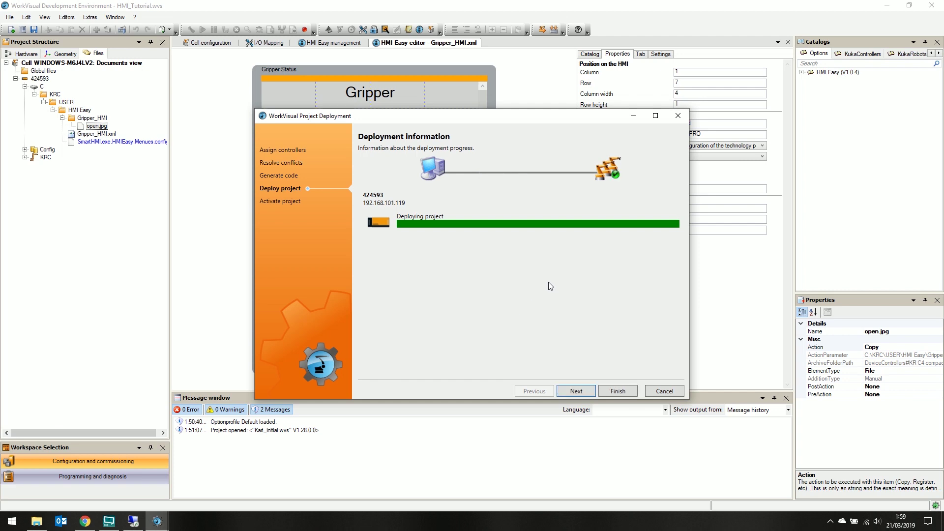
pyautogui.click(575, 392)
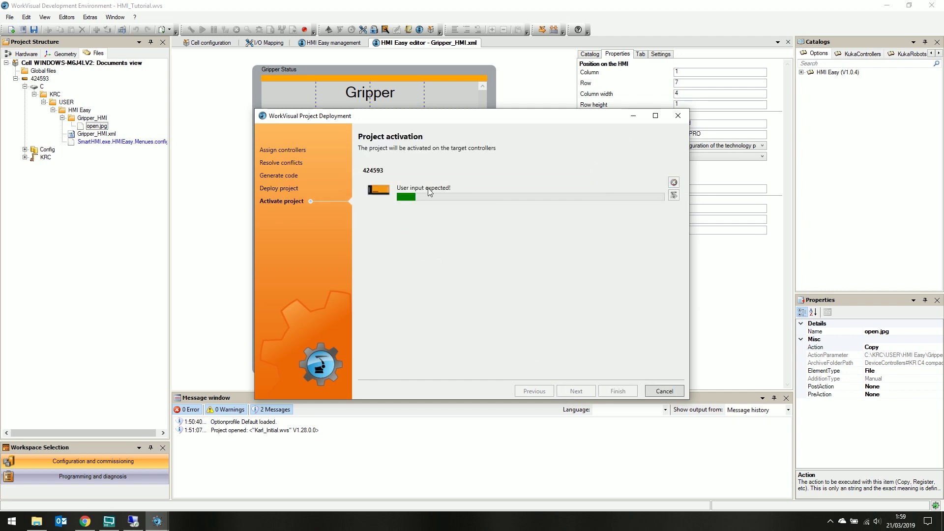
pyautogui.click(157, 521)
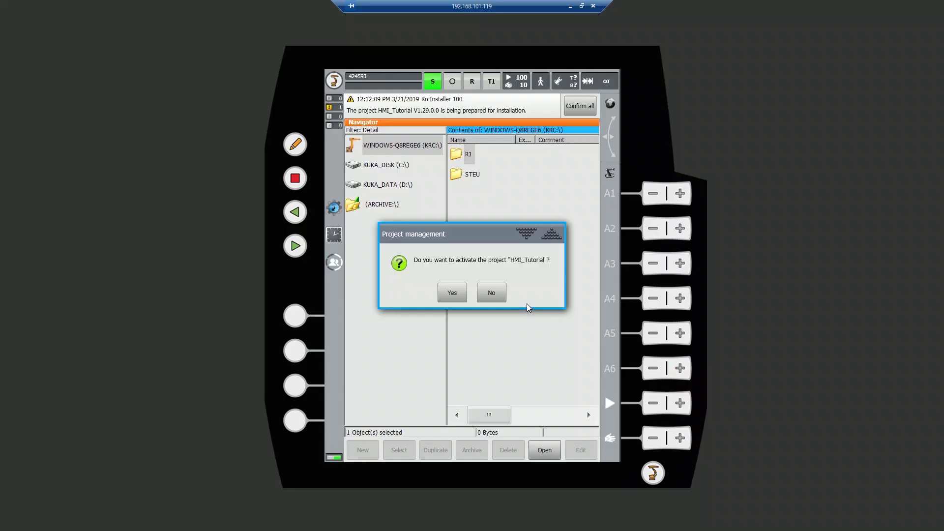
# Step: Confirm activating HMI_Tutorial and accept the listed changes to install it
pyautogui.click(452, 293)
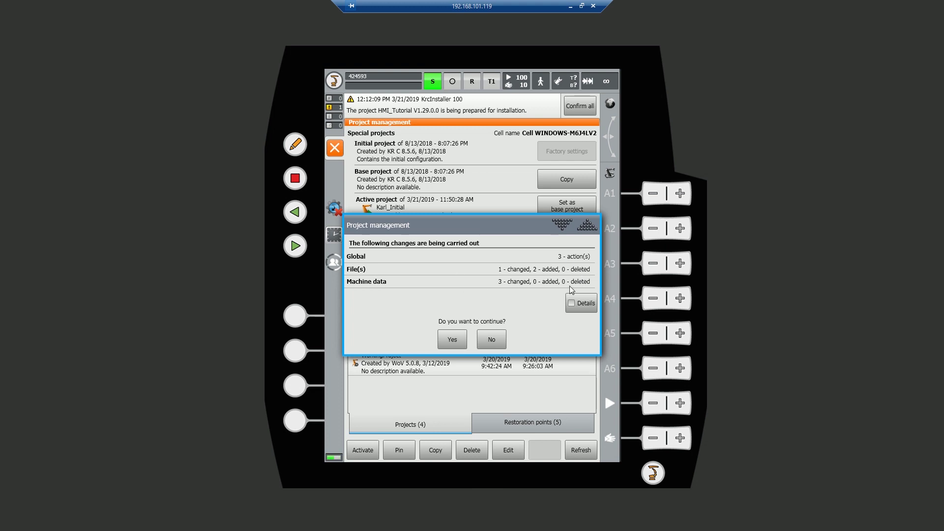
pyautogui.click(451, 342)
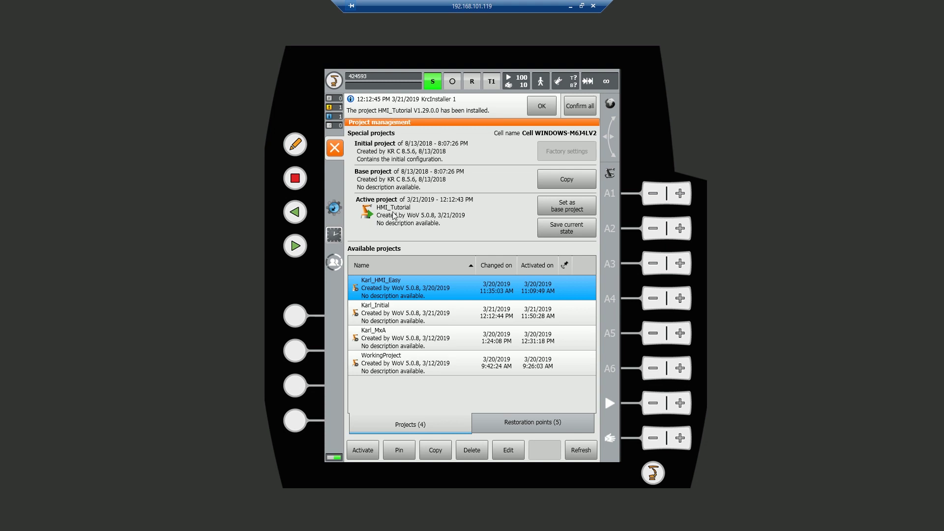
# Step: Close Project management and reboot the control PC from the main menu's Shutdown page
pyautogui.click(335, 149)
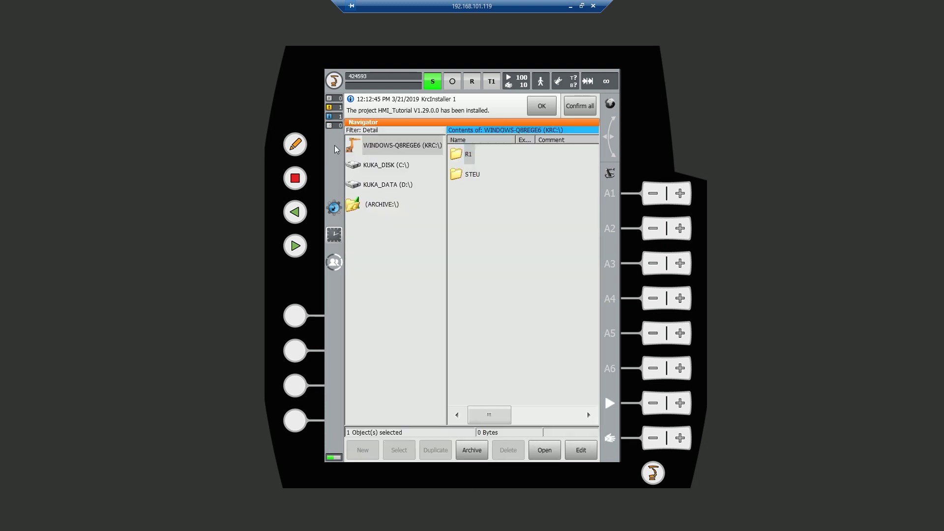
pyautogui.click(328, 79)
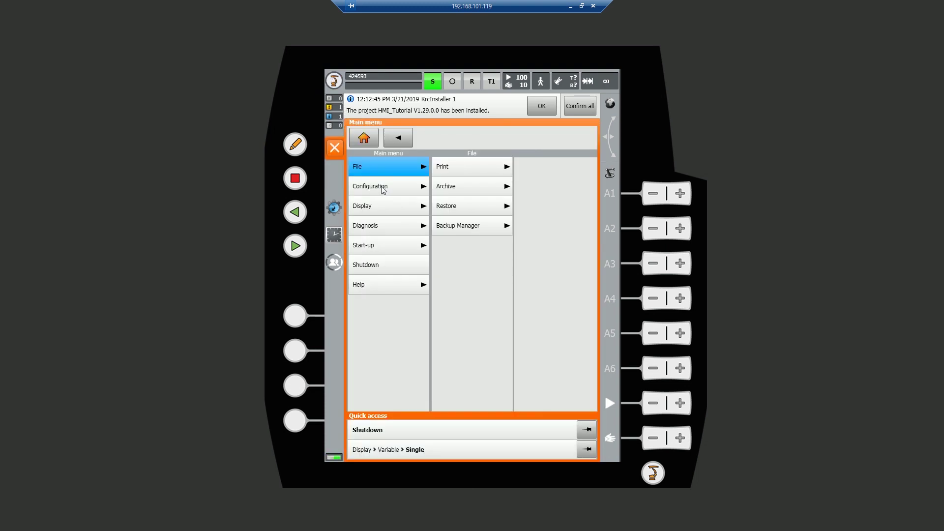
pyautogui.click(391, 211)
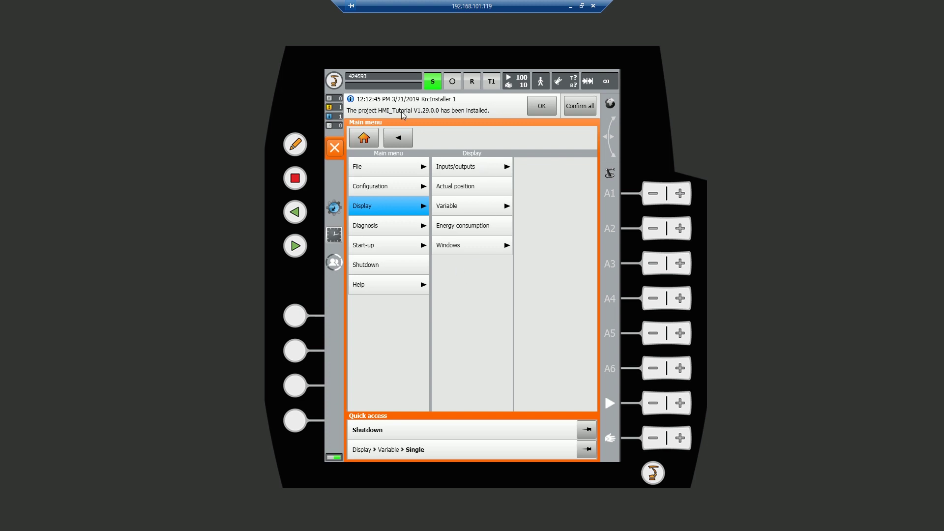
pyautogui.click(335, 152)
pyautogui.click(336, 81)
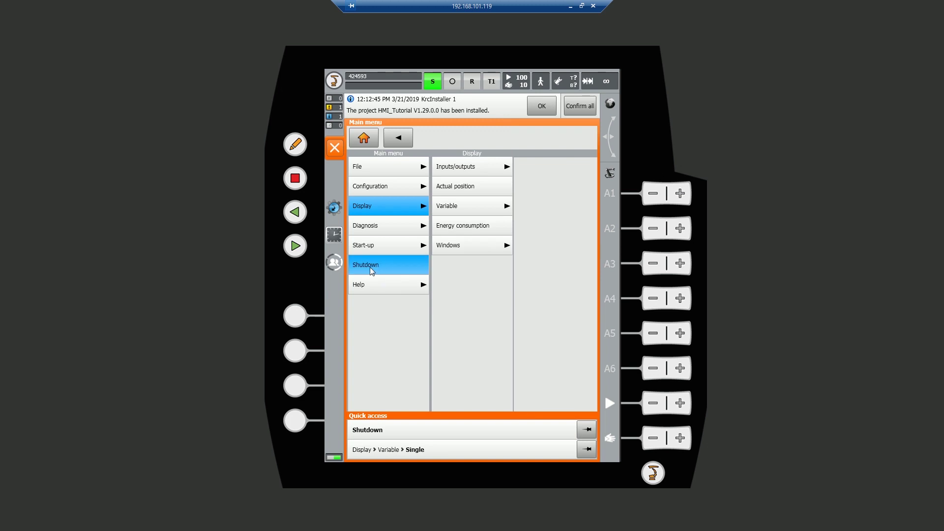
pyautogui.click(363, 268)
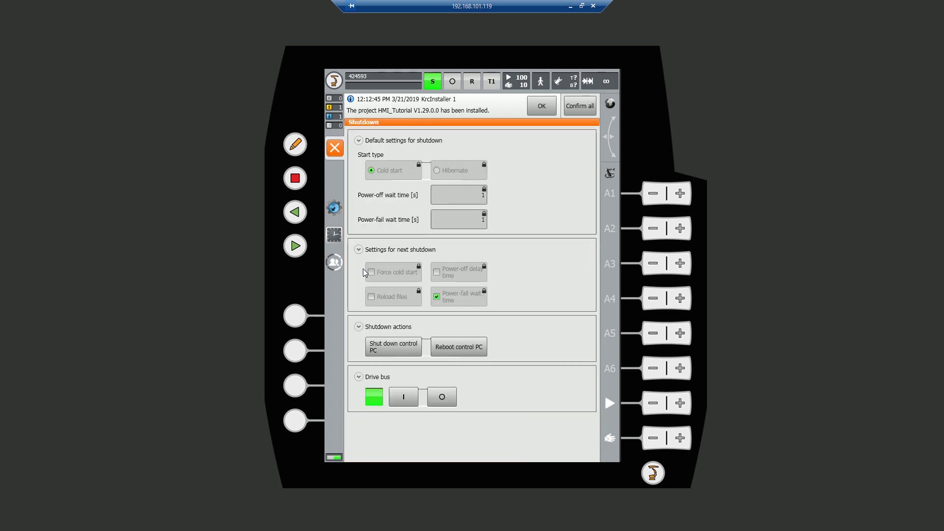
pyautogui.click(456, 347)
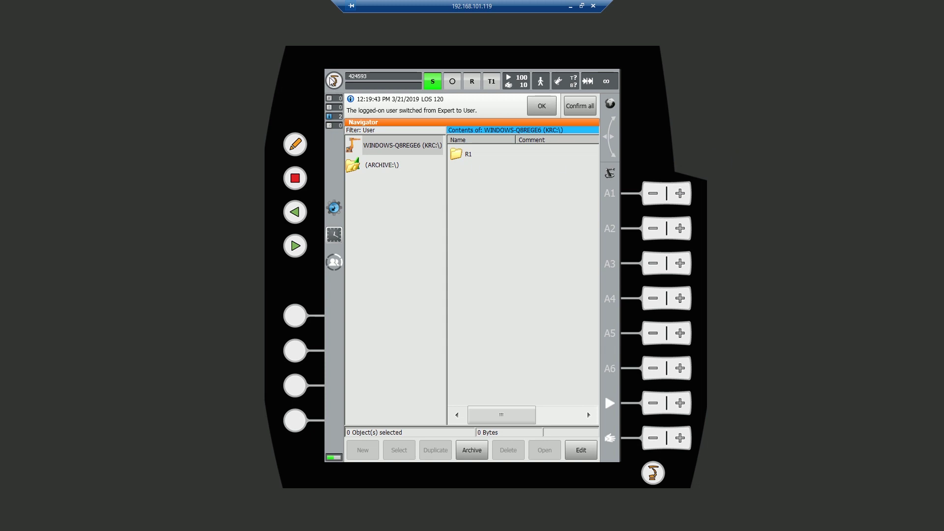
# Step: Open the Karls HMI Gripper screen from Display and check both tabs
pyautogui.click(332, 80)
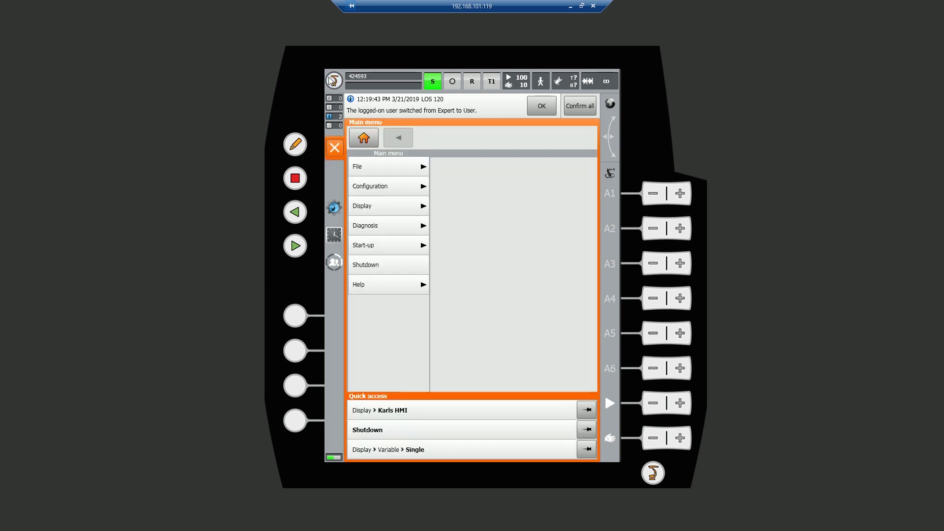
pyautogui.click(408, 210)
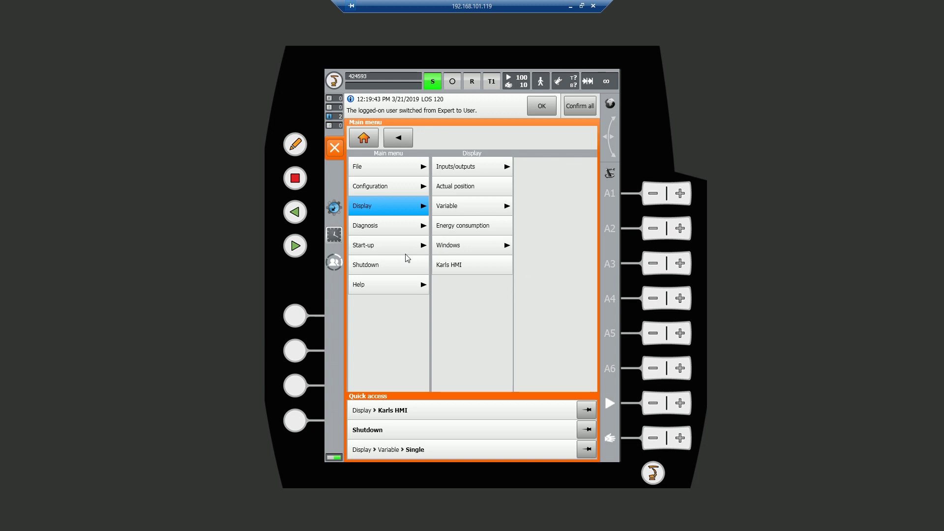
pyautogui.click(479, 265)
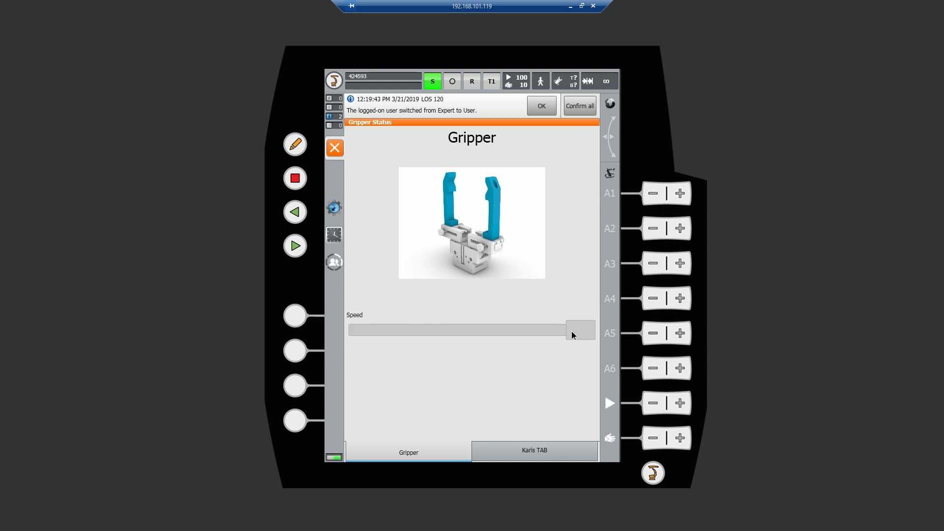
pyautogui.click(539, 447)
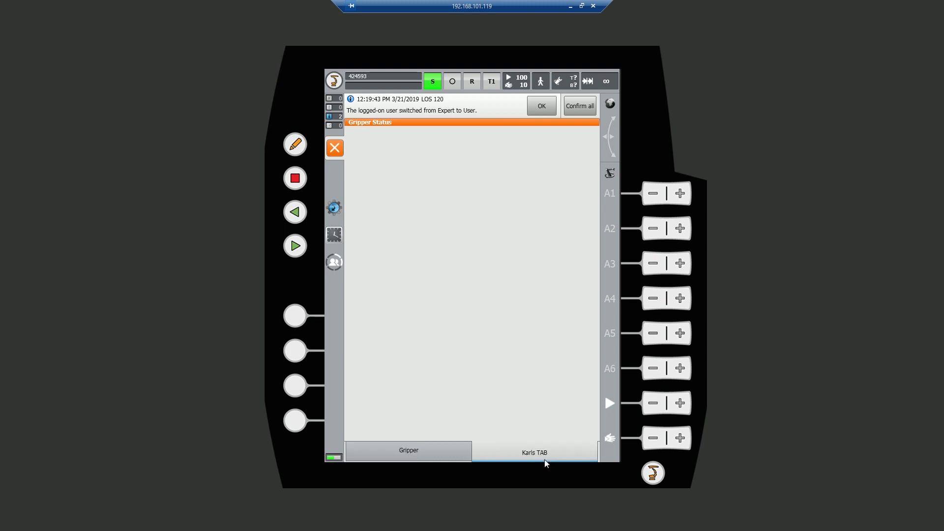
pyautogui.click(423, 451)
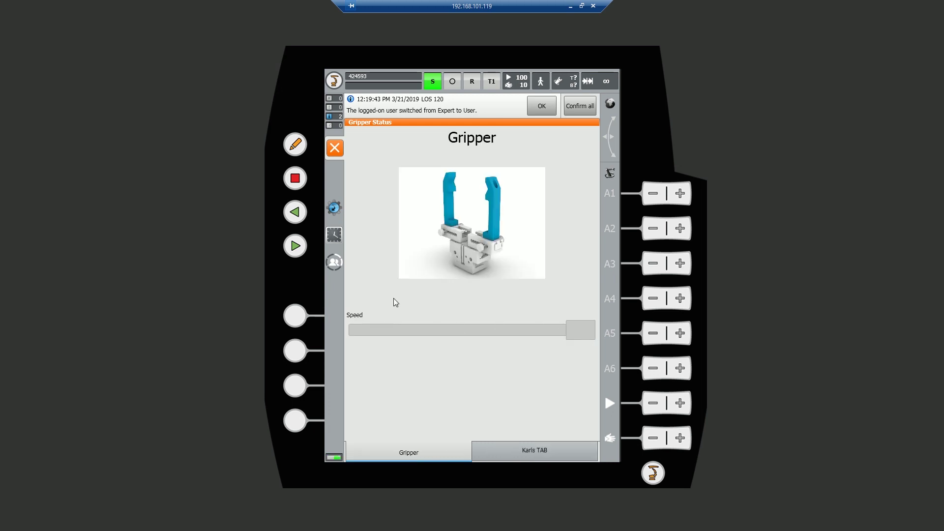
# Step: Log on as Expert and drag the Speed slider to lower the override from 100
pyautogui.click(335, 263)
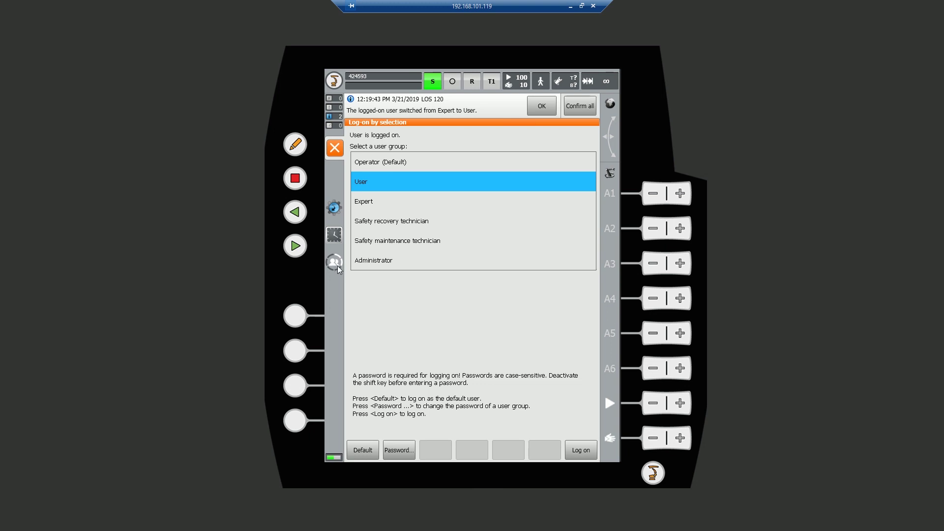
pyautogui.click(379, 204)
pyautogui.write('***')
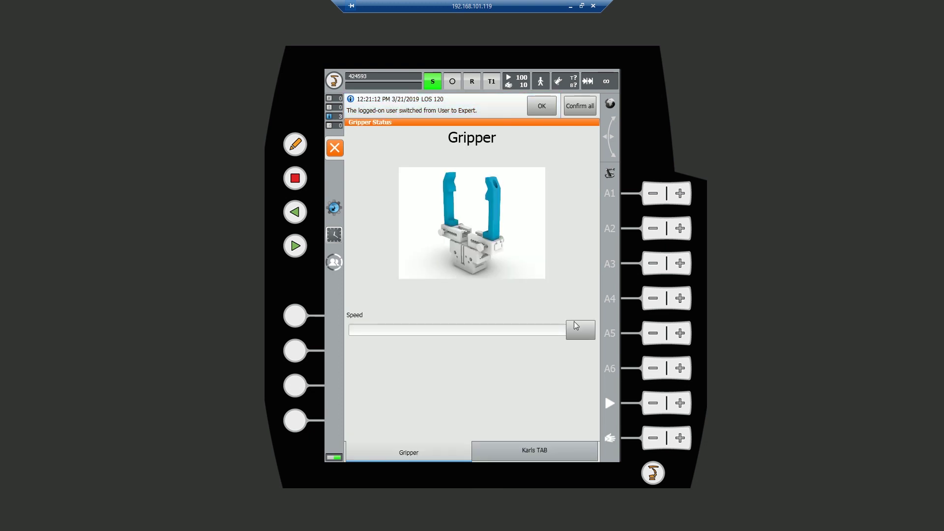
pyautogui.moveTo(574, 326); pyautogui.dragTo(391, 333)
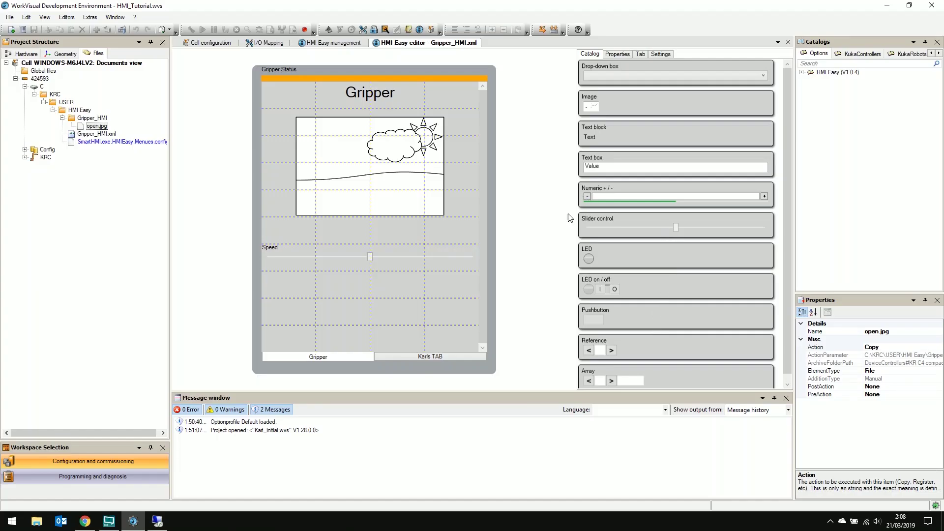
# Step: Add a row-9 pushbutton labelled OPEN, centred, with no header, bound to $OUT[16]
pyautogui.moveTo(595, 318); pyautogui.dragTo(290, 315)
pyautogui.click(289, 314)
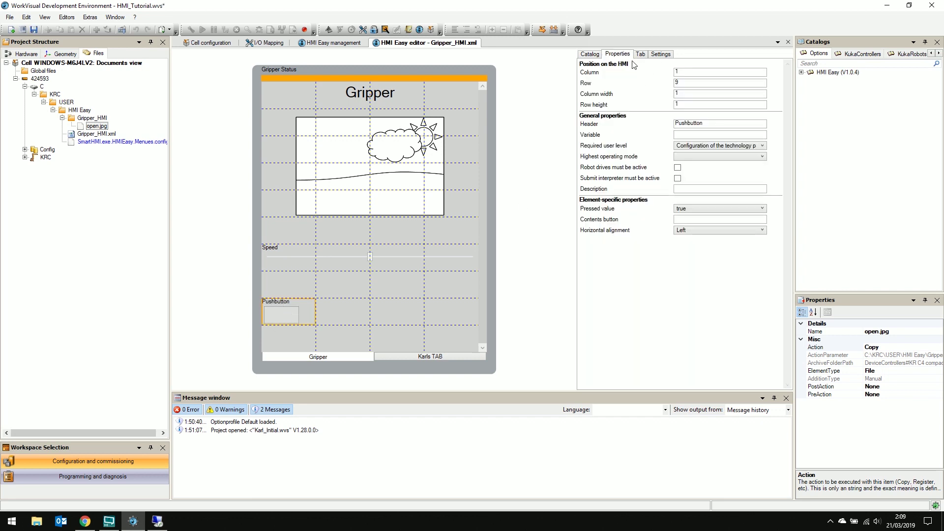
pyautogui.click(719, 219)
pyautogui.write('OPEN')
pyautogui.moveTo(711, 123); pyautogui.dragTo(593, 126)
pyautogui.press('Delete')
pyautogui.click(697, 134)
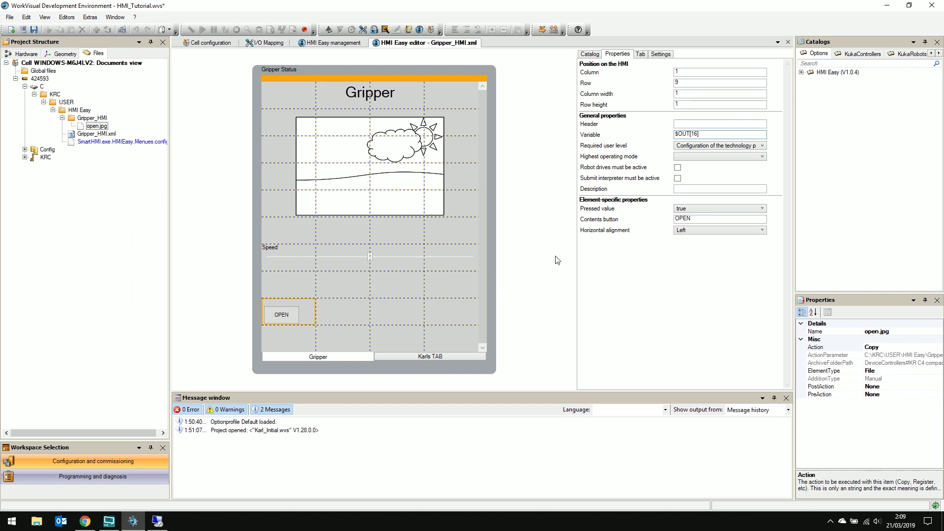
pyautogui.click(704, 237)
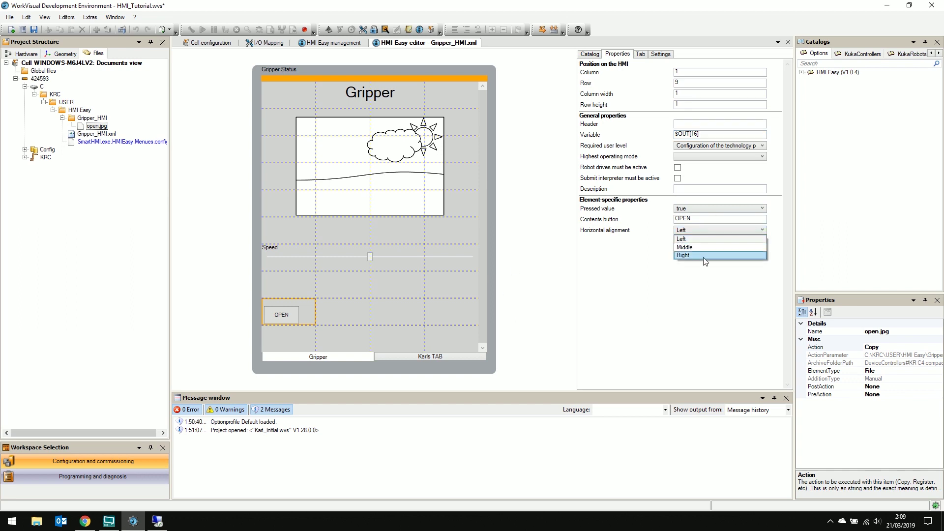
pyautogui.click(703, 249)
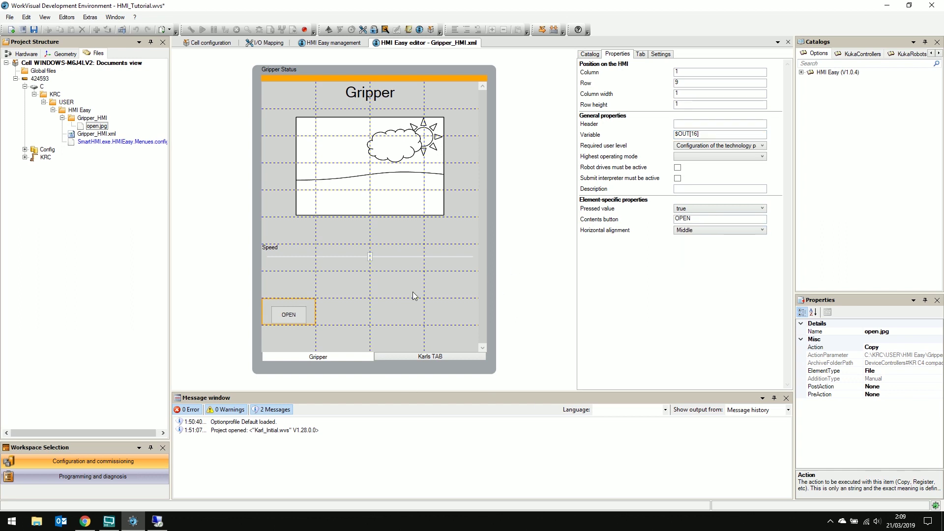
pyautogui.click(591, 55)
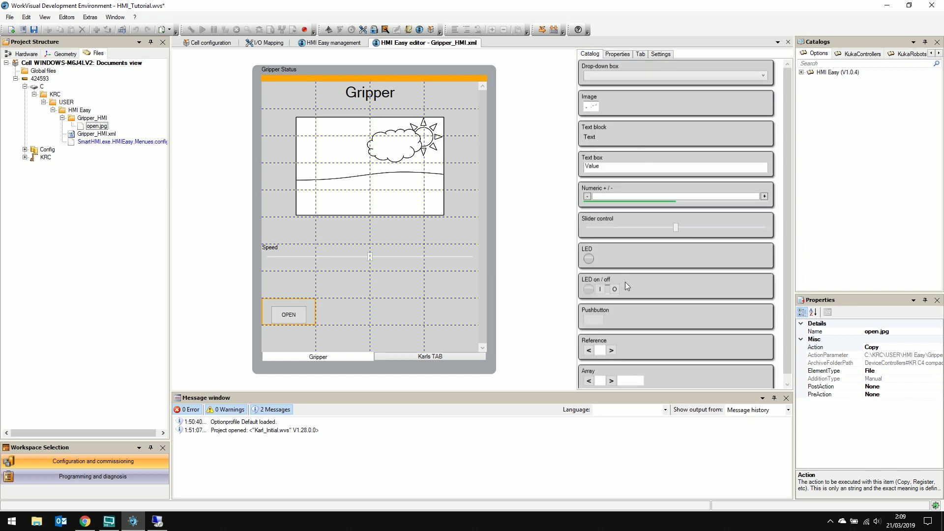
# Step: Add a row-10 pushbutton labelled CLOSED, centred, with no header, bound to $OUT[15]
pyautogui.moveTo(595, 319); pyautogui.dragTo(285, 340)
pyautogui.click(283, 339)
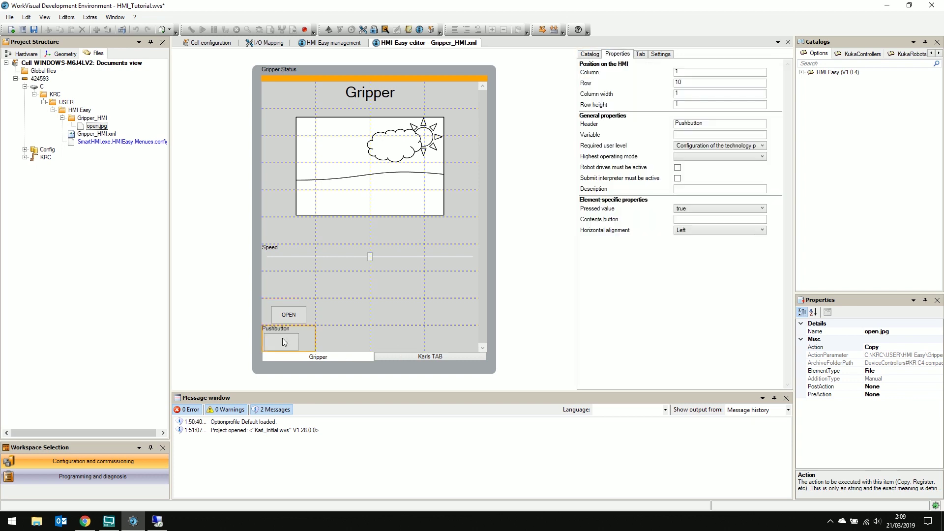
pyautogui.click(723, 123)
pyautogui.hotkey('ctrl', 'a')
pyautogui.press('Delete')
pyautogui.click(691, 221)
pyautogui.write('CLOSED')
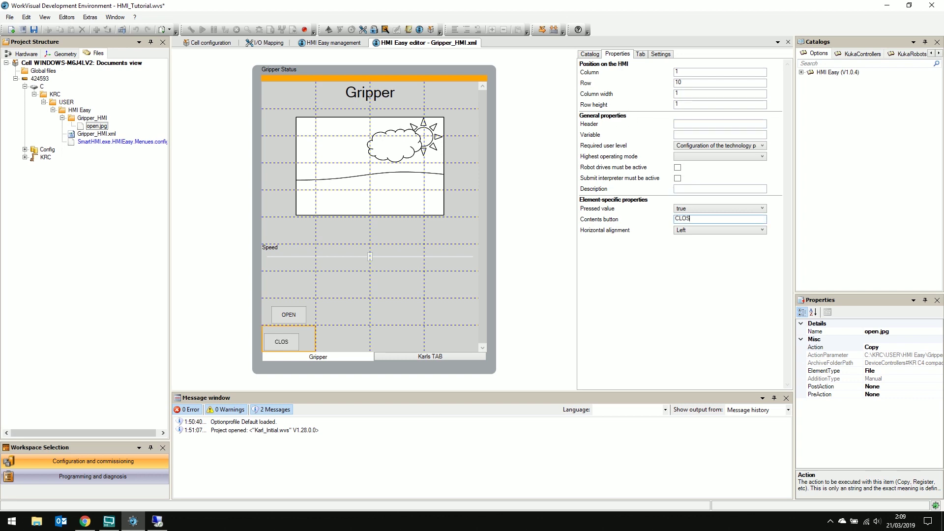
pyautogui.click(704, 231)
pyautogui.click(698, 247)
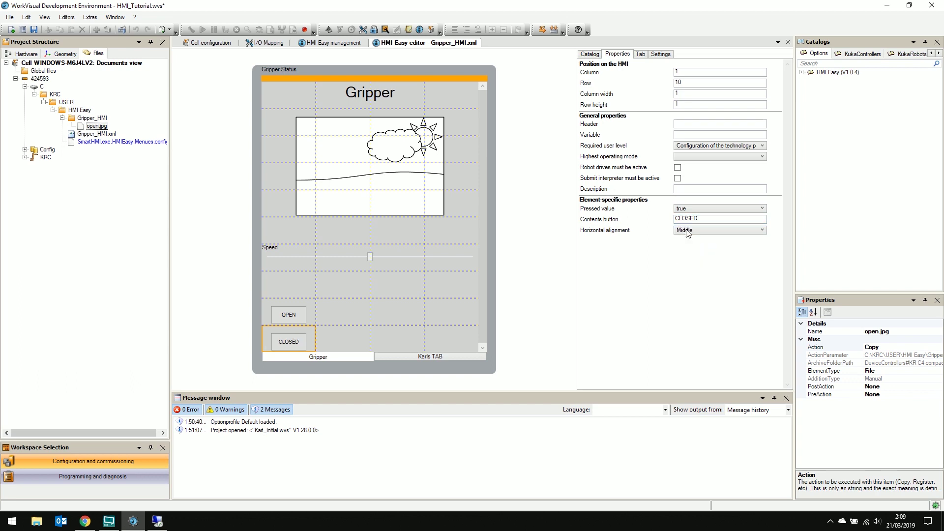
pyautogui.click(688, 134)
pyautogui.click(285, 312)
# Step: Review the OPEN and CLOSED button settings and the Speed slider row
pyautogui.click(289, 308)
pyautogui.click(290, 330)
pyautogui.click(320, 261)
pyautogui.click(590, 54)
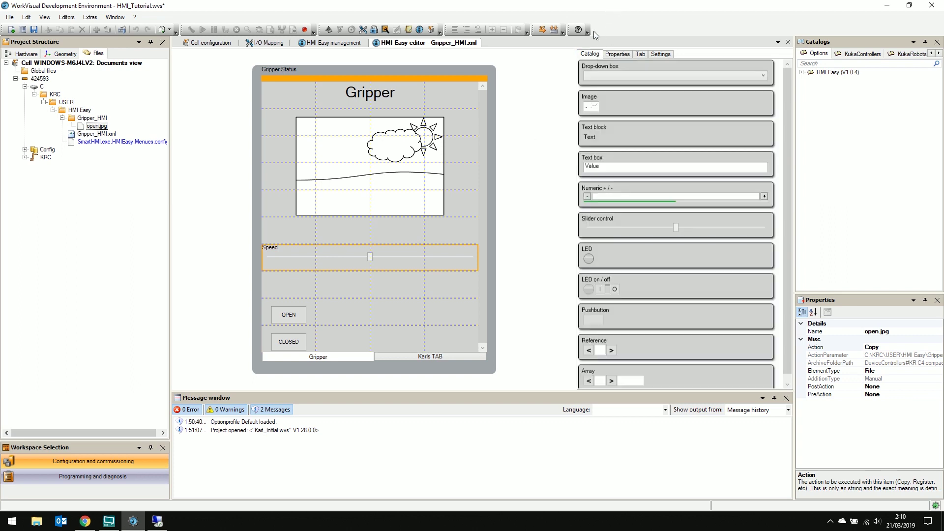
# Step: Place a Numeric +/- control below Speed bound to $OV_PRO, increment 5, column width 4
pyautogui.moveTo(645, 189); pyautogui.dragTo(303, 290)
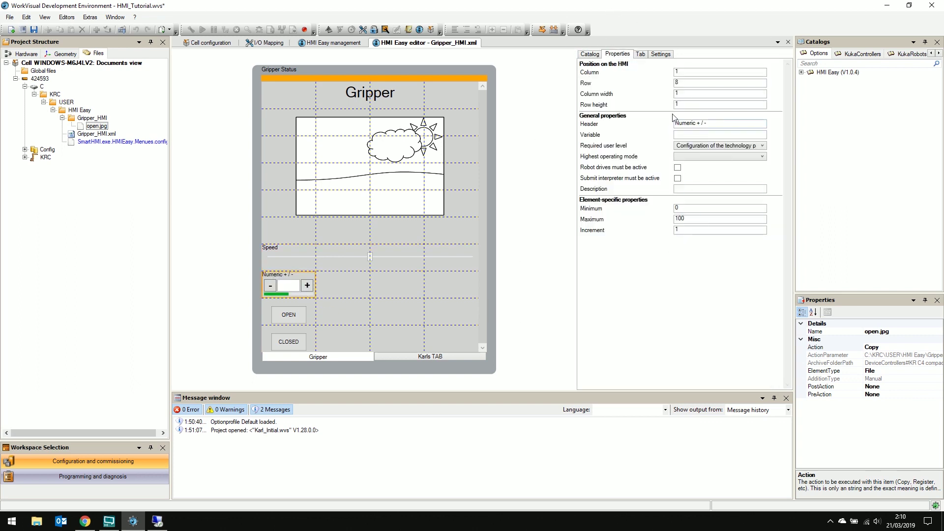
pyautogui.click(707, 133)
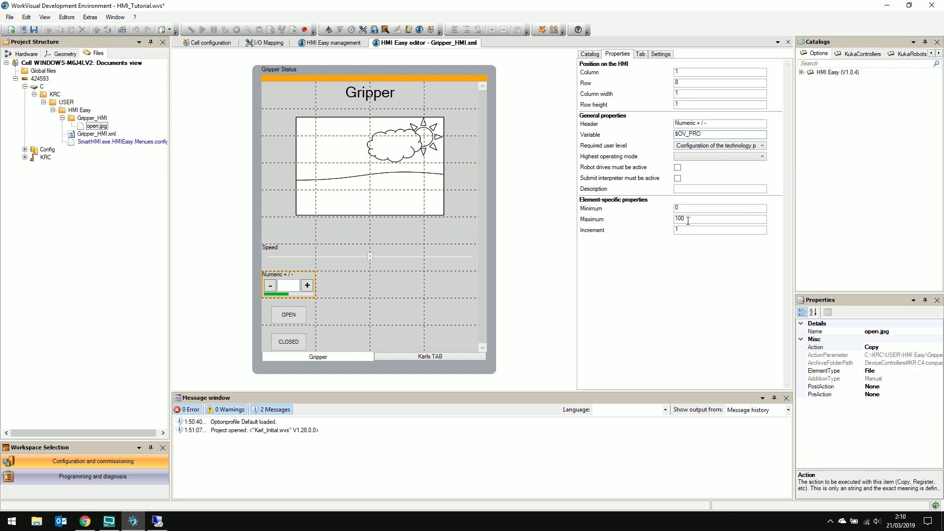
pyautogui.click(674, 229)
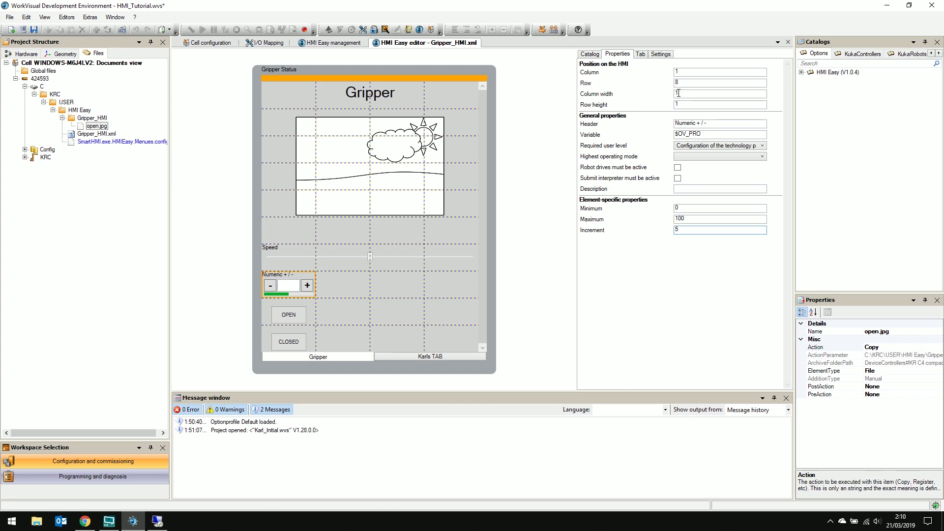
pyautogui.click(695, 91)
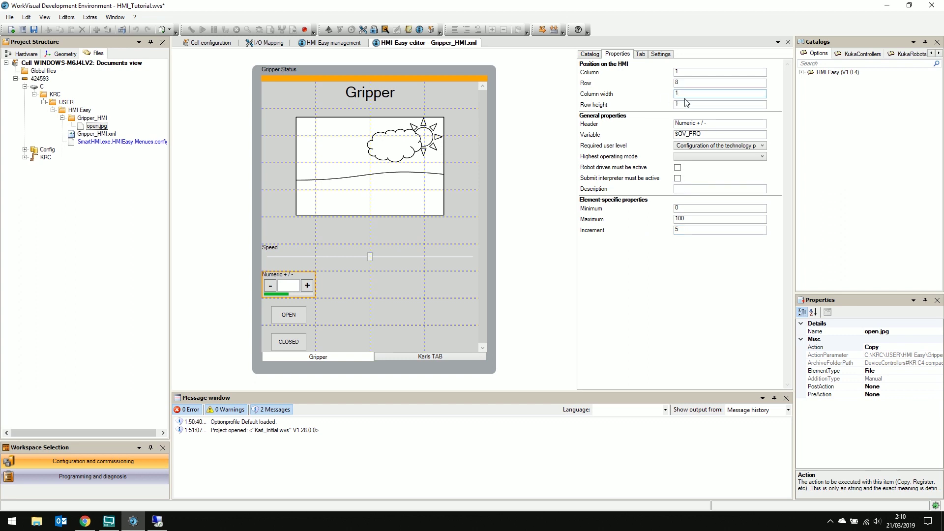
pyautogui.press('BackSpace')
pyautogui.write('4')
pyautogui.press('Return')
pyautogui.click(289, 313)
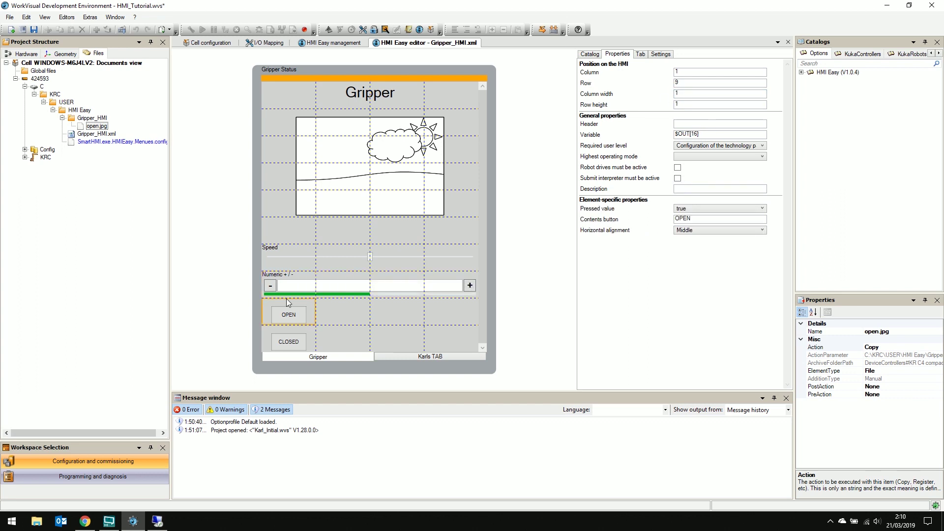
# Step: Deploy the updated HMI project to the controller through the Project Deployment wizard
pyautogui.click(542, 32)
pyautogui.click(615, 393)
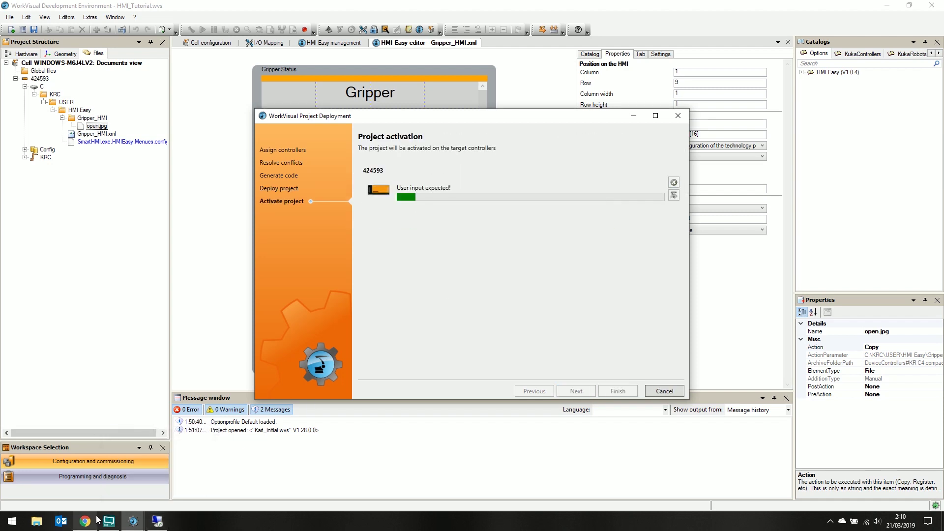
pyautogui.click(157, 521)
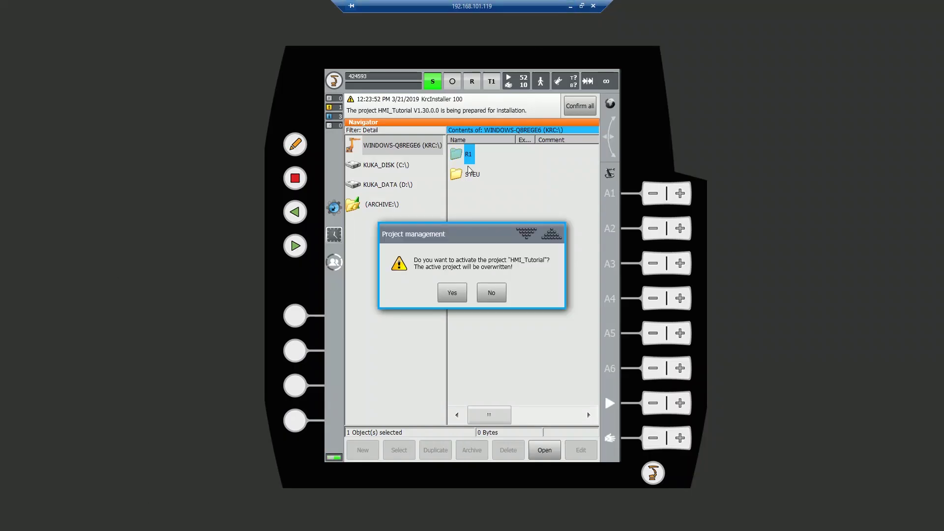
# Step: Activate HMI_Tutorial and lower the override to 32 with the numeric minus button
pyautogui.click(453, 293)
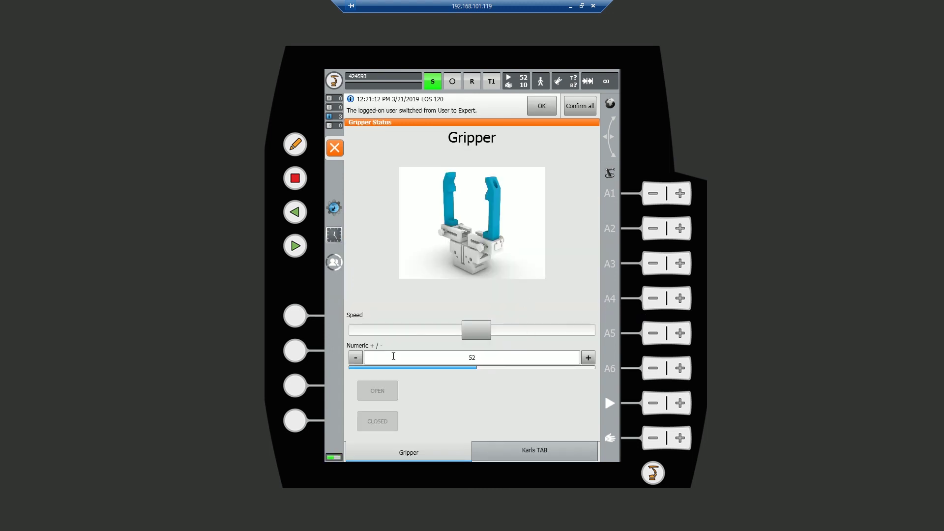
pyautogui.click(357, 362)
pyautogui.click(357, 362)
pyautogui.click(357, 361)
pyautogui.click(358, 358)
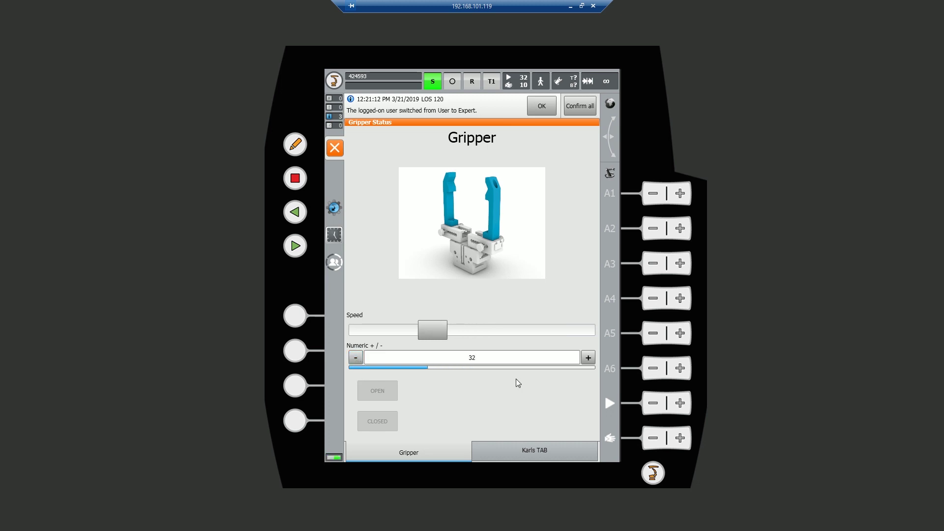
# Step: Raise the override to 57 with the plus button, slide it down, then raise it to 66
pyautogui.click(588, 358)
pyautogui.click(588, 357)
pyautogui.click(588, 358)
pyautogui.click(588, 358)
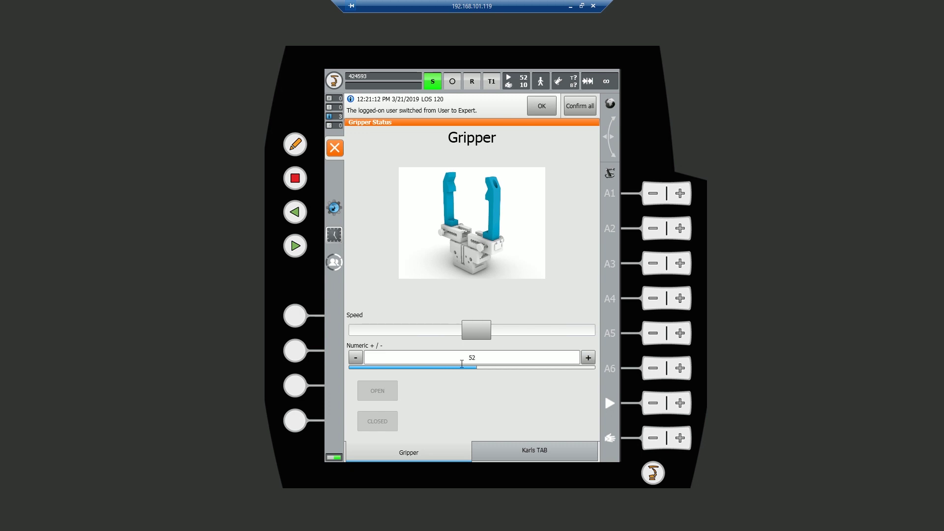
pyautogui.click(588, 358)
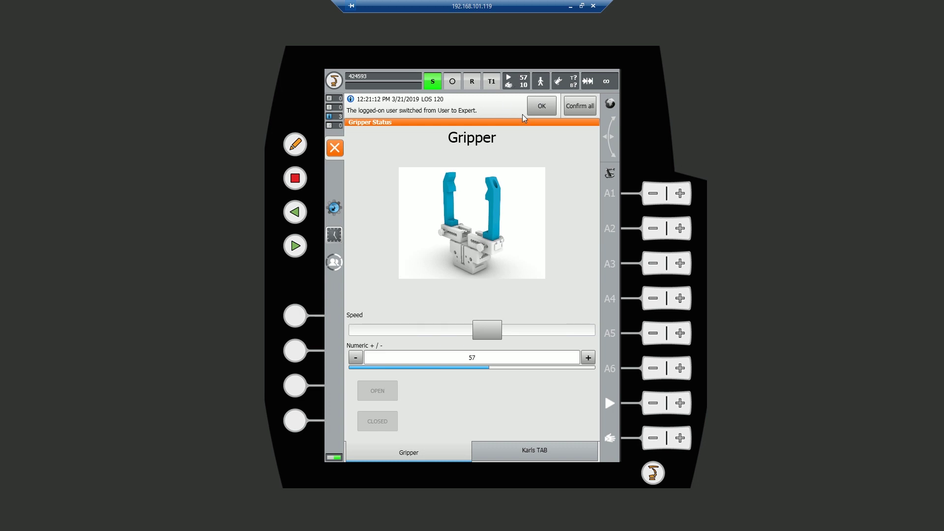
pyautogui.moveTo(490, 334); pyautogui.dragTo(435, 343)
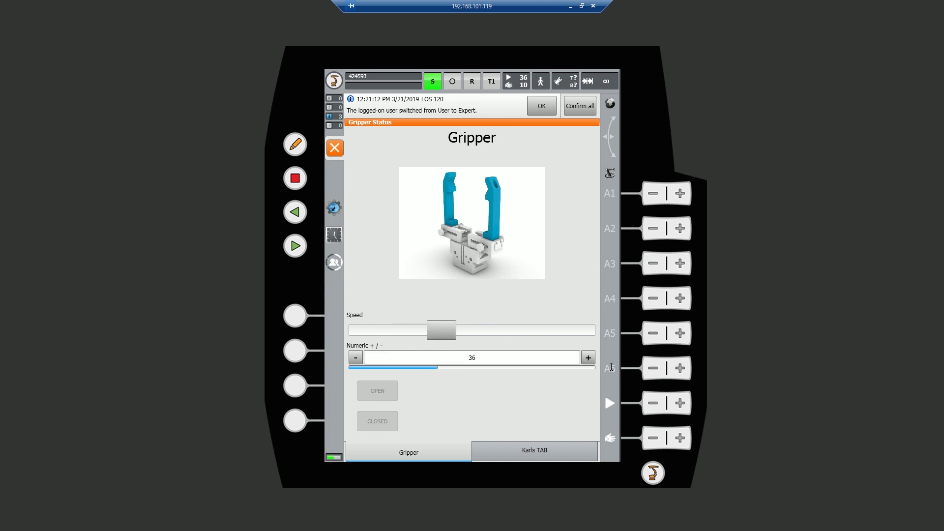
pyautogui.click(590, 358)
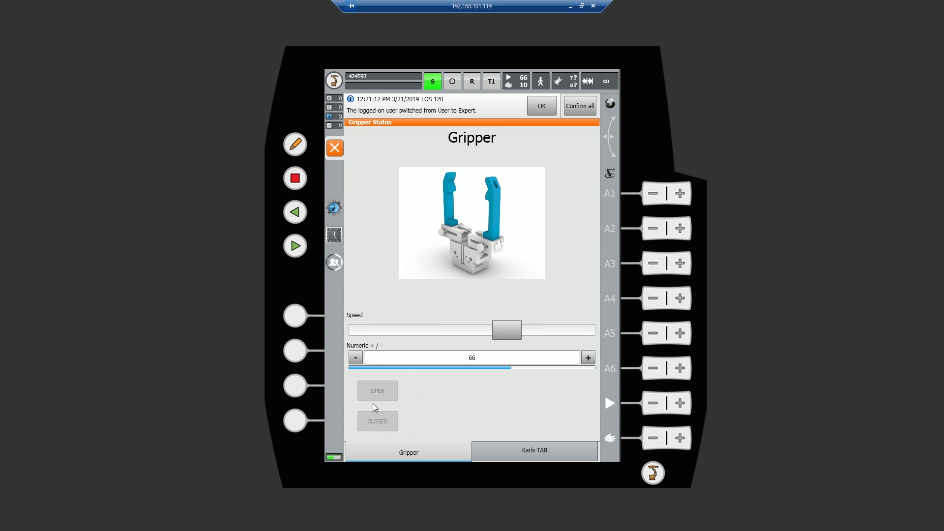
pyautogui.click(329, 262)
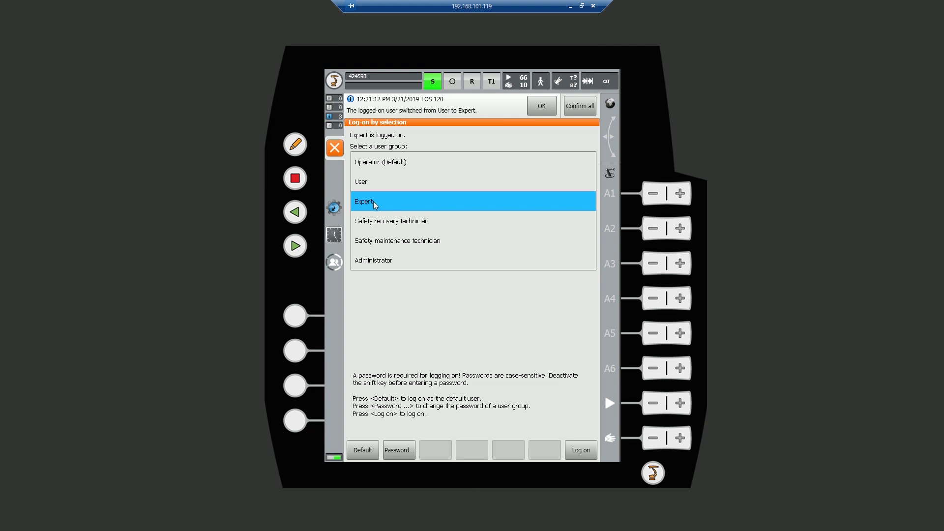
pyautogui.click(337, 148)
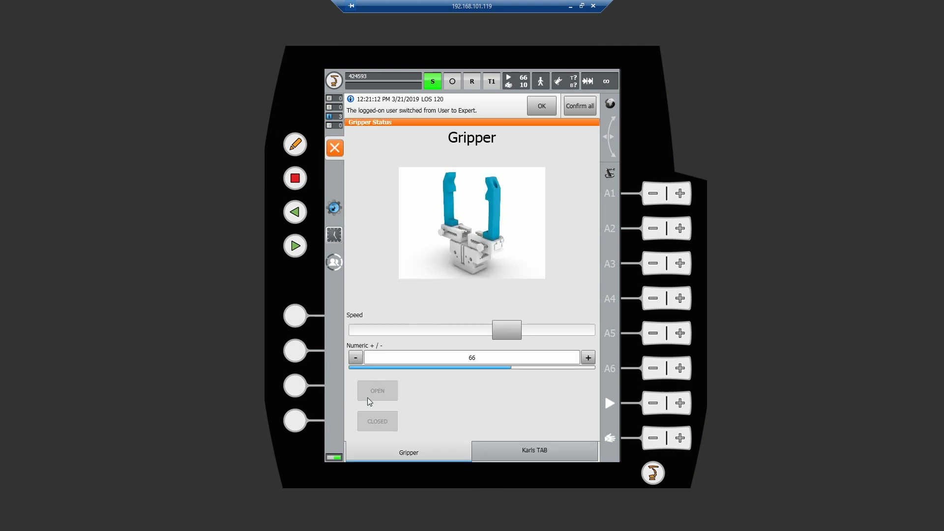